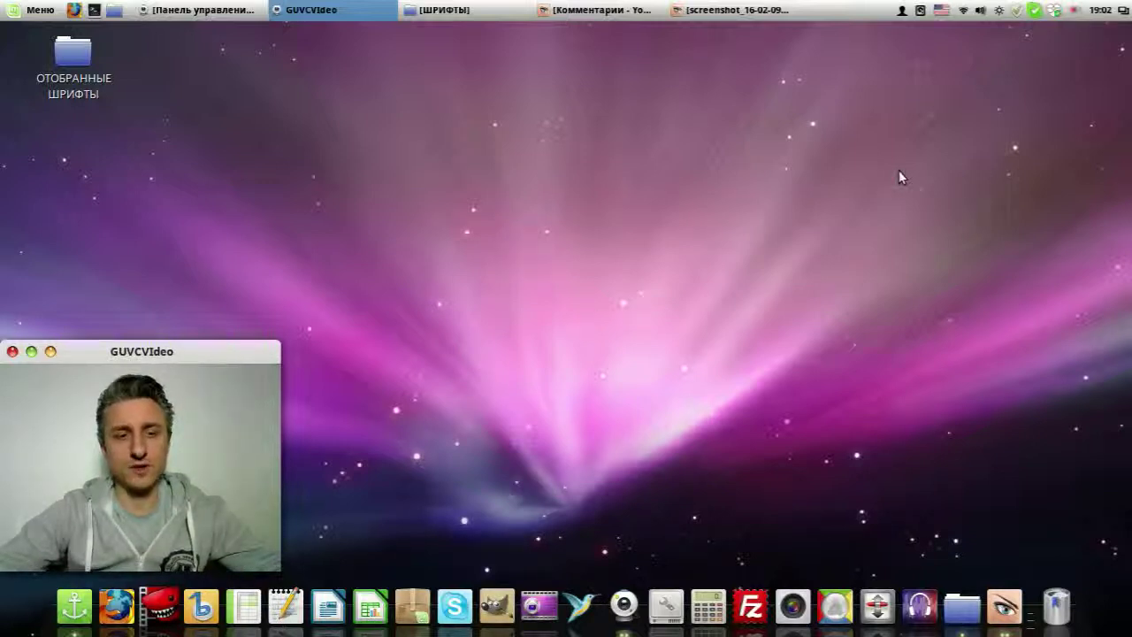
Bring back the Image Viewer screenshot of the reader's question about adding a font to LibreOffice
{"action": "left_click", "coordinate": [730, 8]}
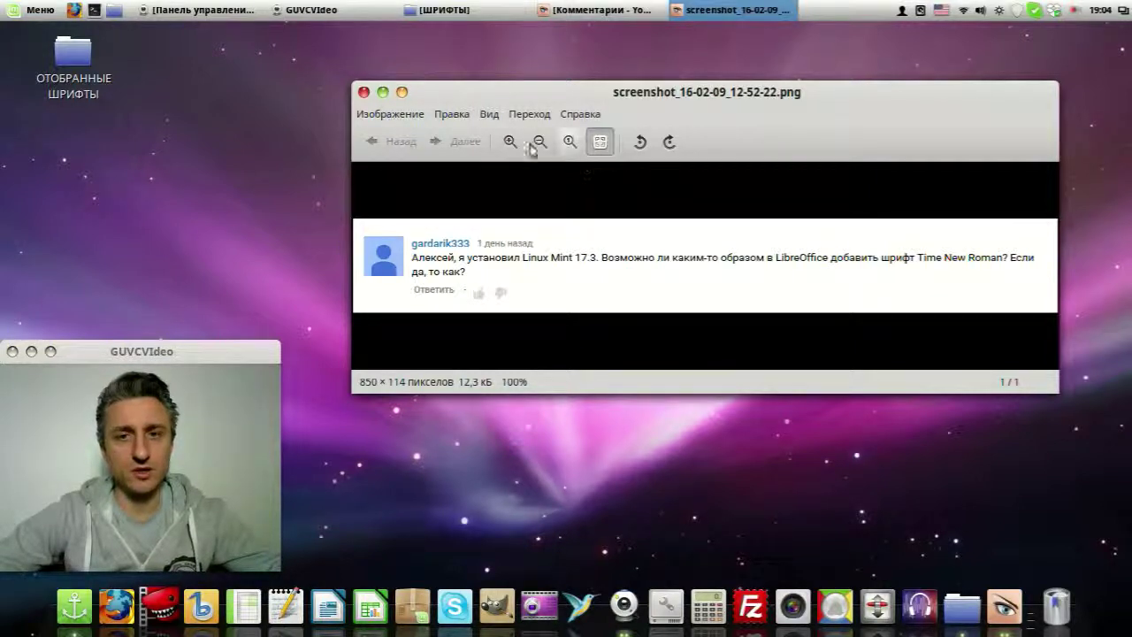
Open the ОТОБРАННЫЕ ШРИФТЫ folder in a smaller, moved and widened window showing its fonts
{"action": "double_click", "coordinate": [73, 60]}
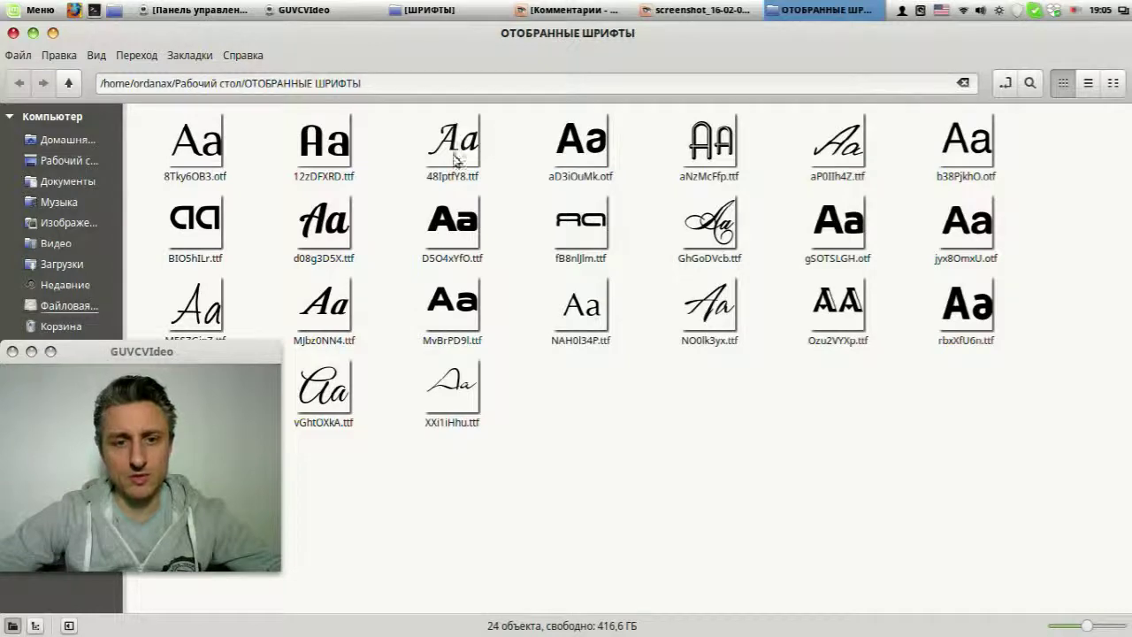
{"action": "double_click", "coordinate": [529, 40]}
{"action": "left_click_drag", "start_coordinate": [690, 72], "coordinate": [643, 61]}
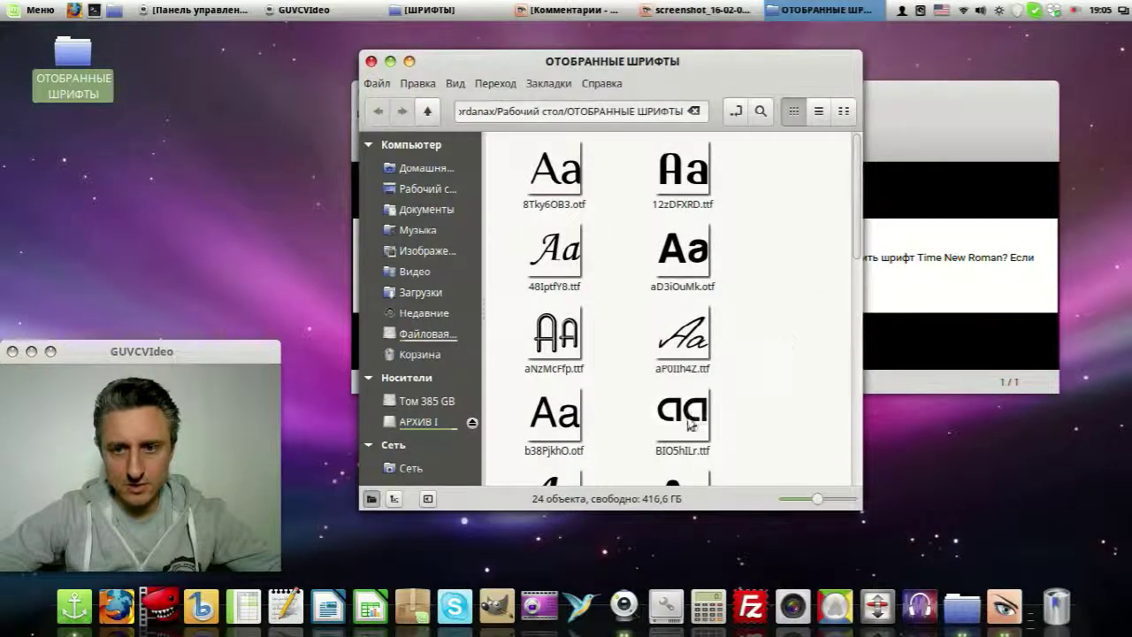
{"action": "left_click_drag", "start_coordinate": [860, 300], "coordinate": [1126, 301]}
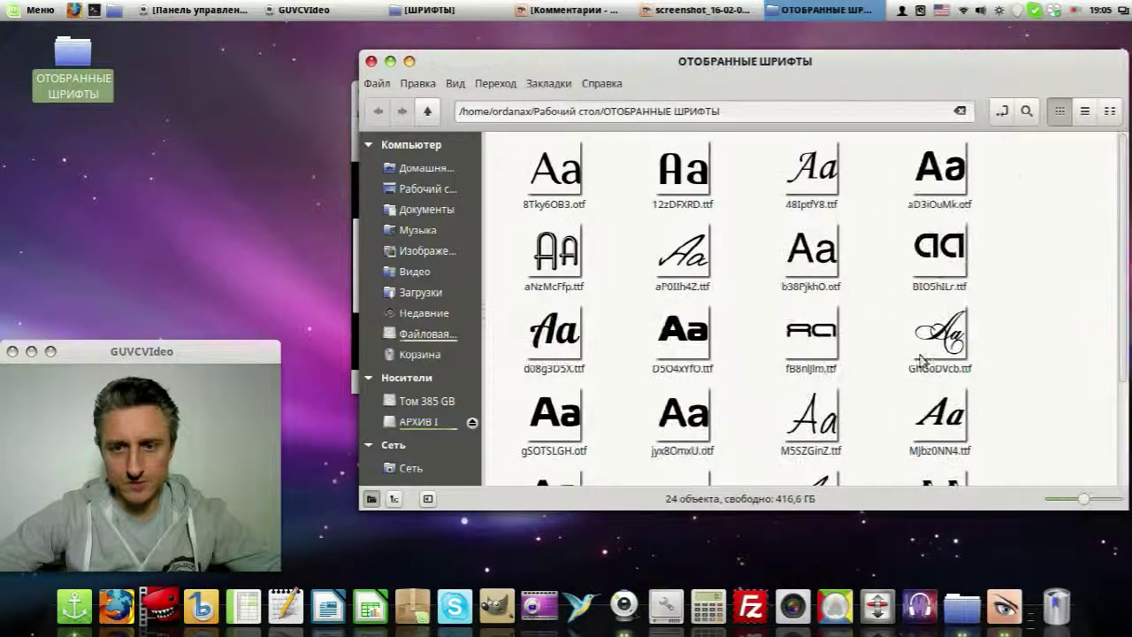
{"action": "double_click", "coordinate": [945, 255]}
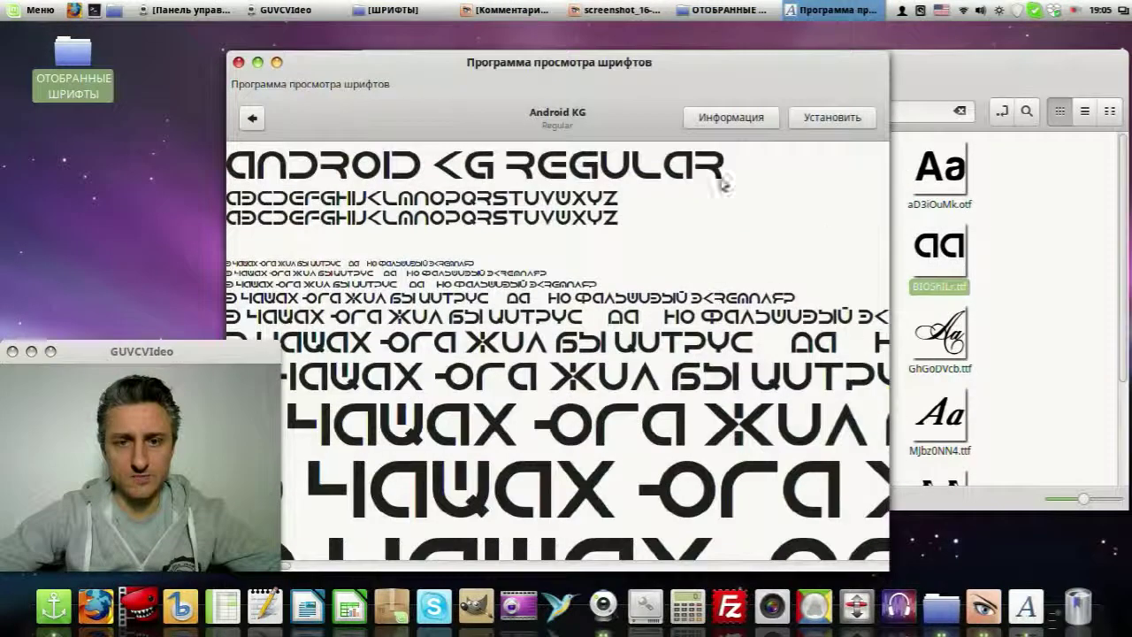
{"action": "double_click", "coordinate": [682, 69]}
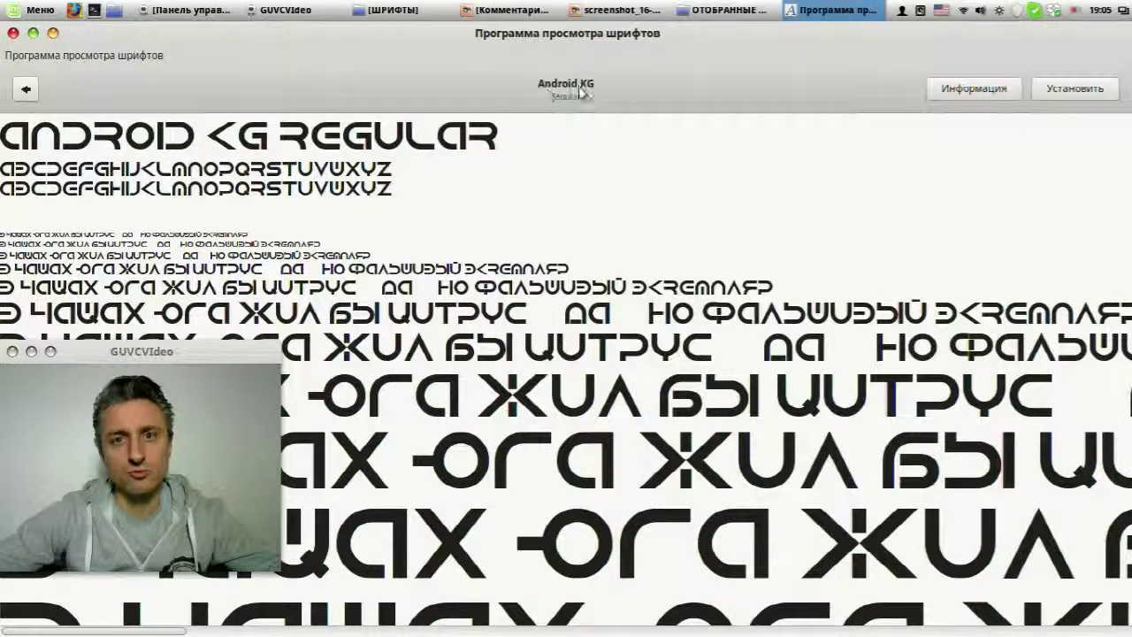
{"action": "left_click", "coordinate": [13, 32]}
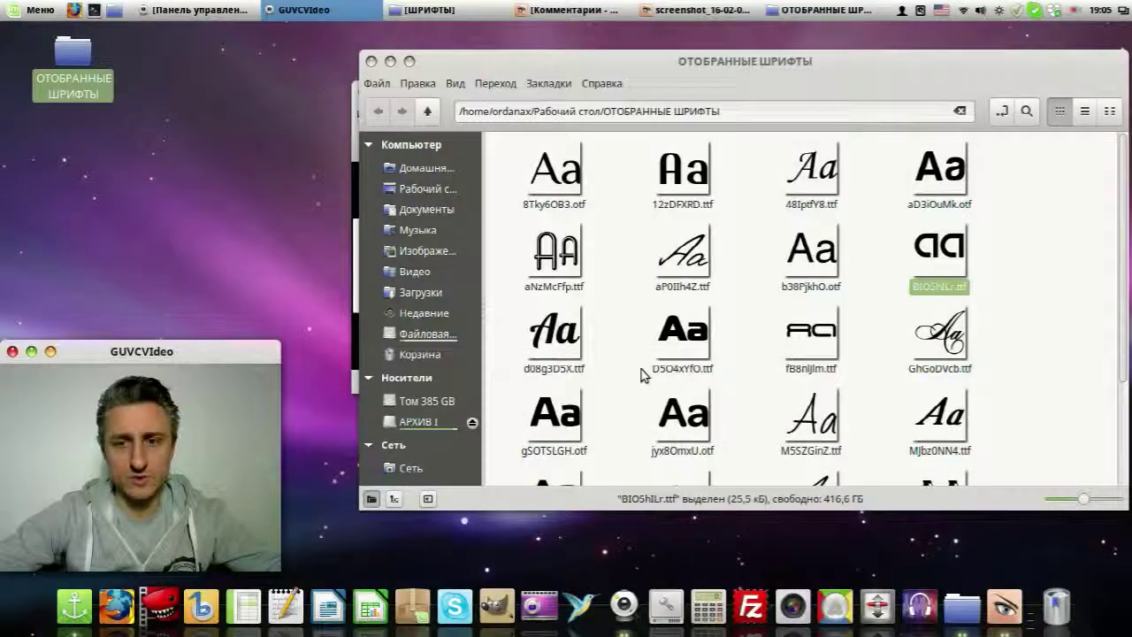
Copy BIO5hILr.ttf and open a second file manager window on the home folder
{"action": "right_click", "coordinate": [916, 282]}
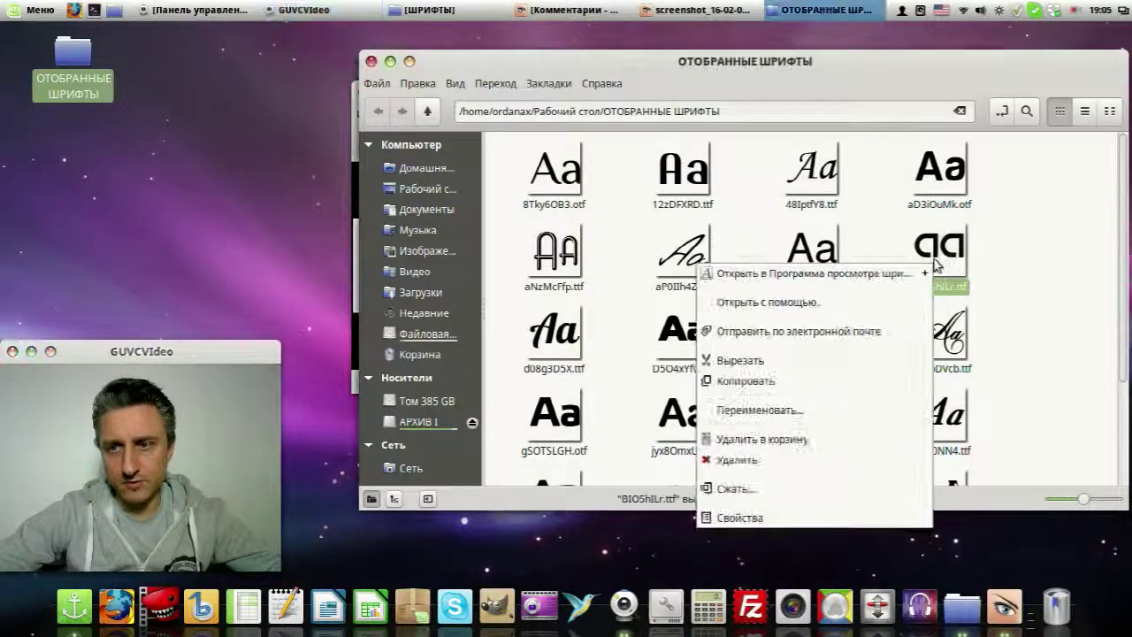
{"action": "left_click", "coordinate": [785, 383]}
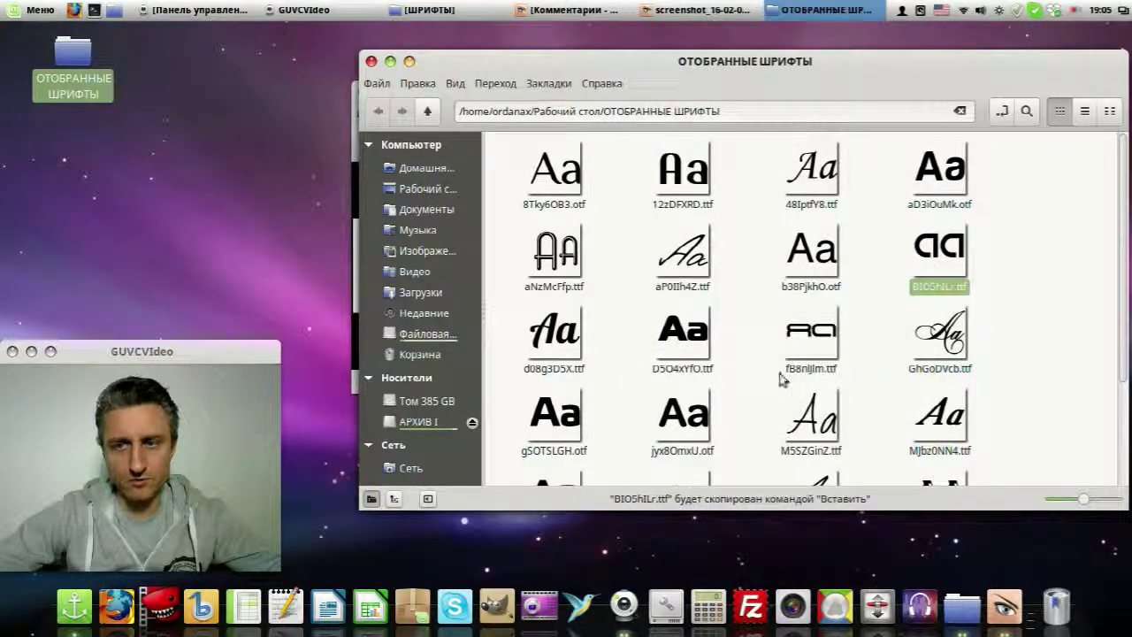
{"action": "left_click", "coordinate": [114, 15]}
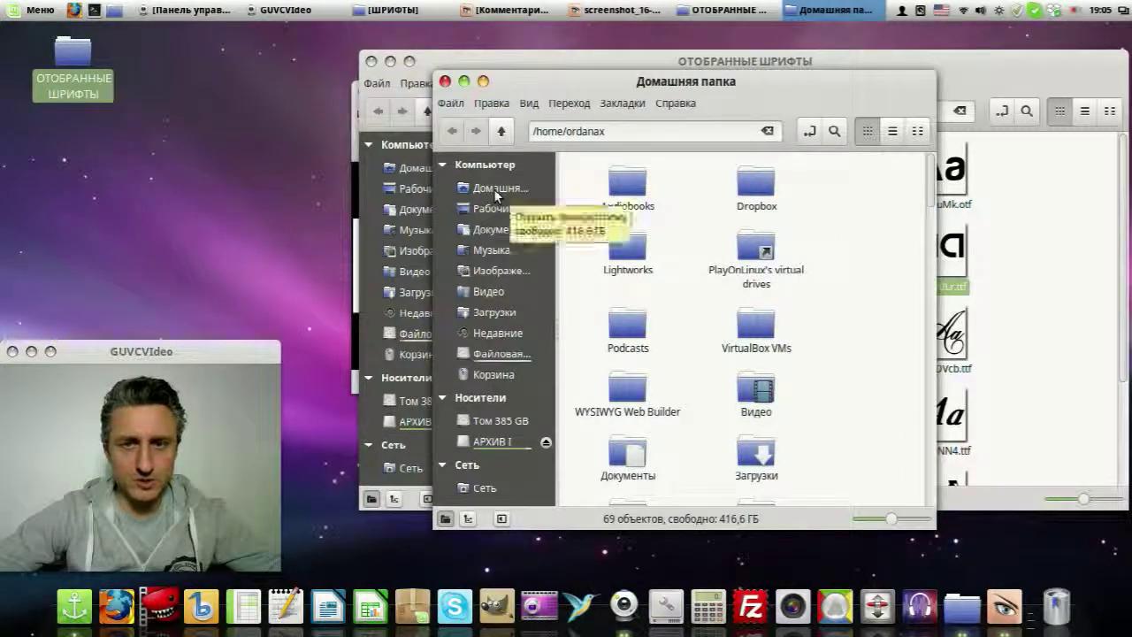
{"action": "left_click", "coordinate": [493, 188]}
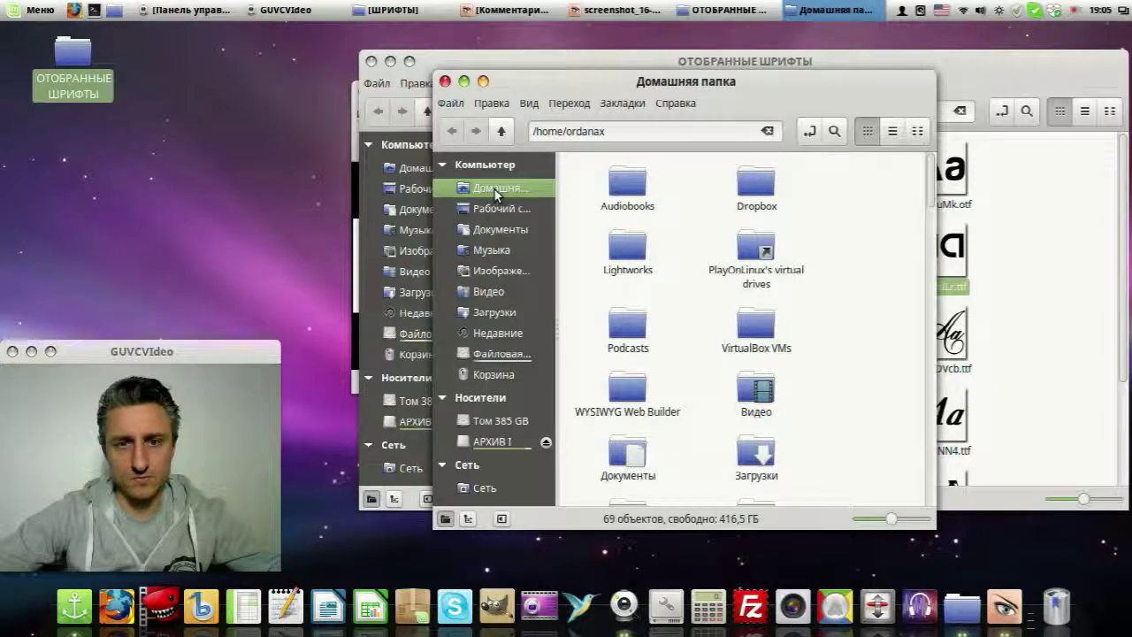
Maximize the home folder window and show hidden files so the .fonts folder appears
{"action": "double_click", "coordinate": [738, 86]}
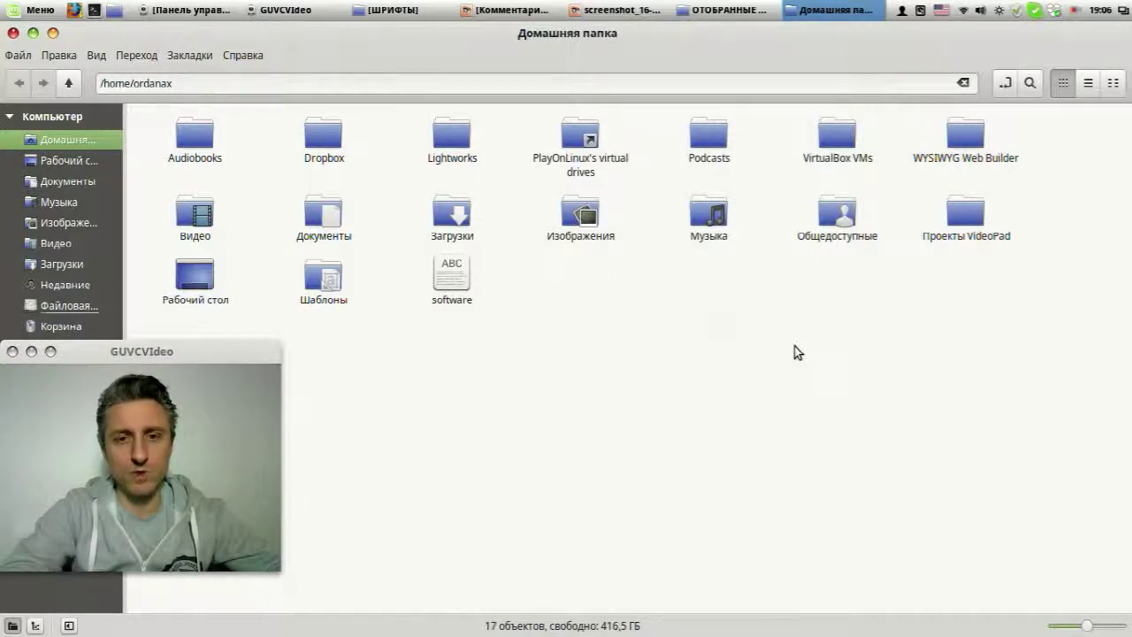
{"action": "key", "text": "ctrl+h"}
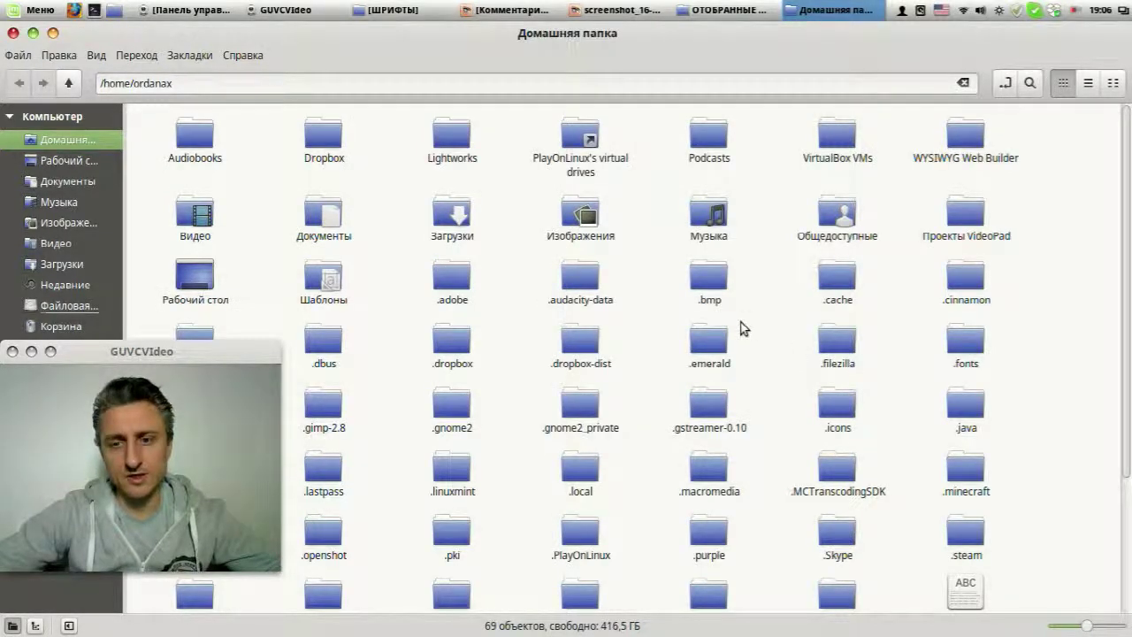
{"action": "scroll", "coordinate": [746, 333], "scroll_direction": "down", "scroll_amount": 3}
{"action": "scroll", "coordinate": [746, 333], "scroll_direction": "up", "scroll_amount": 3}
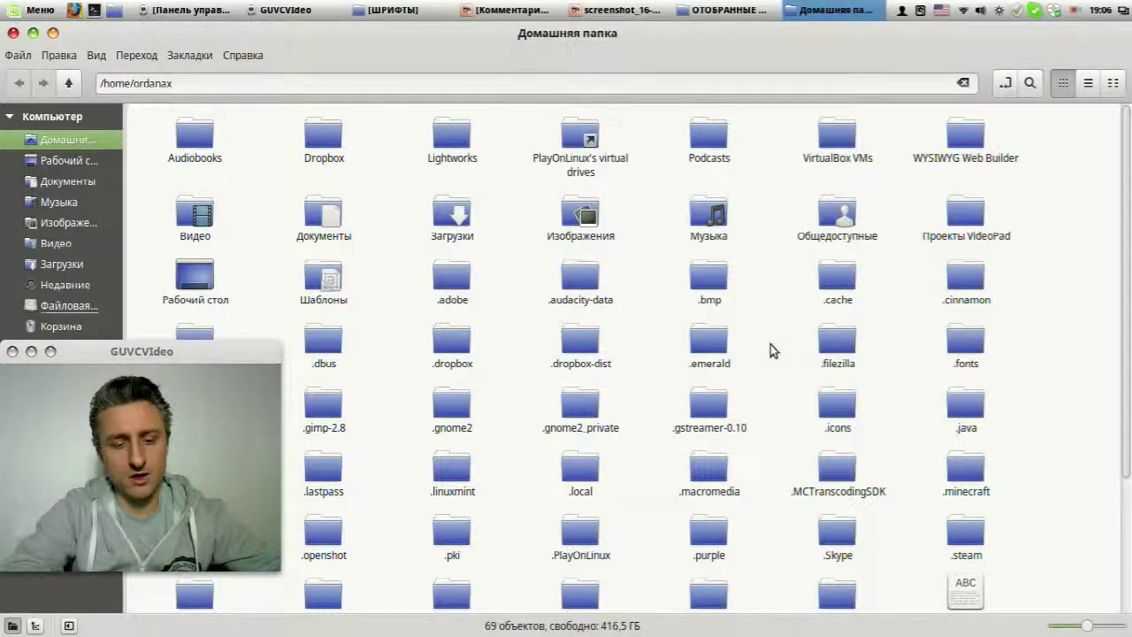
{"action": "key", "text": "ctrl+h"}
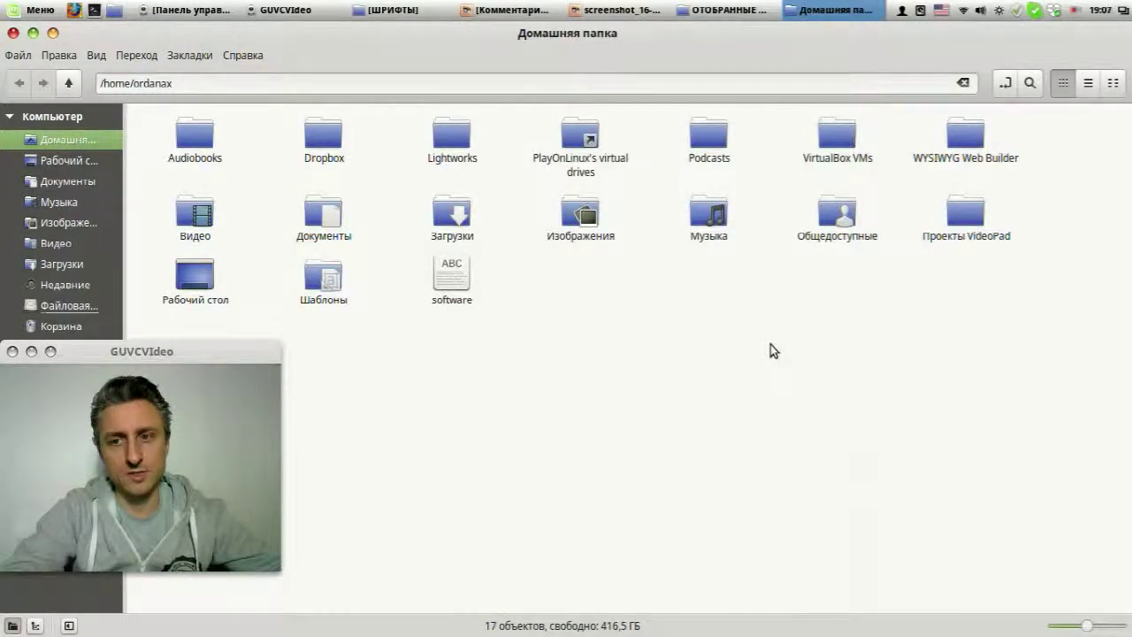
{"action": "key", "text": "ctrl+h"}
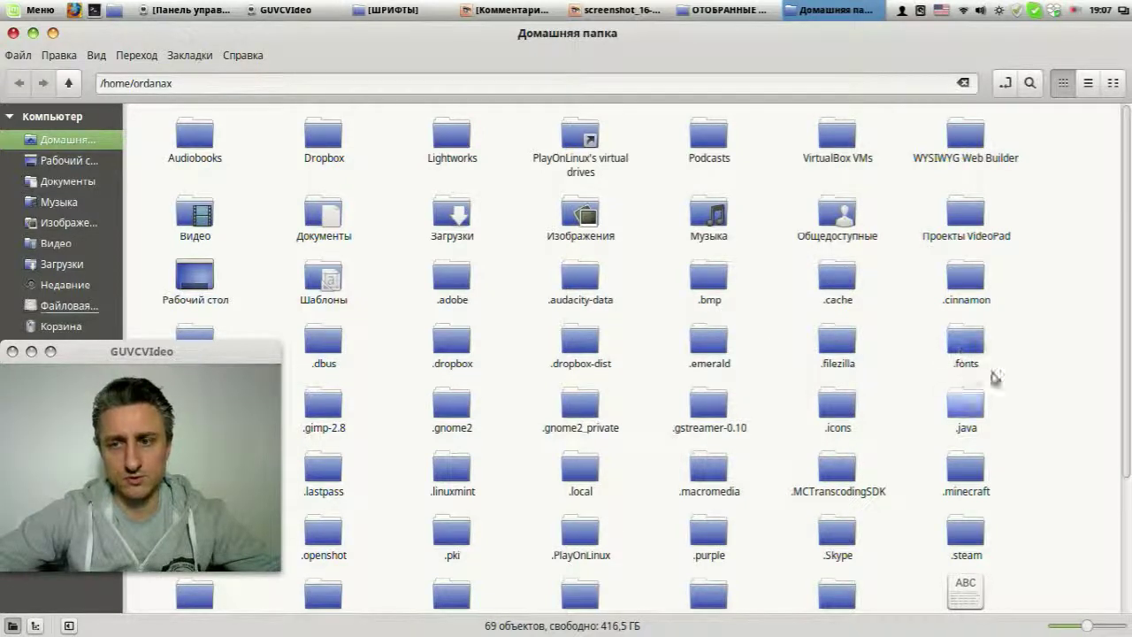
Paste BIO5hILr.ttf into the .fonts folder, then restore the window to its smaller size
{"action": "double_click", "coordinate": [966, 346]}
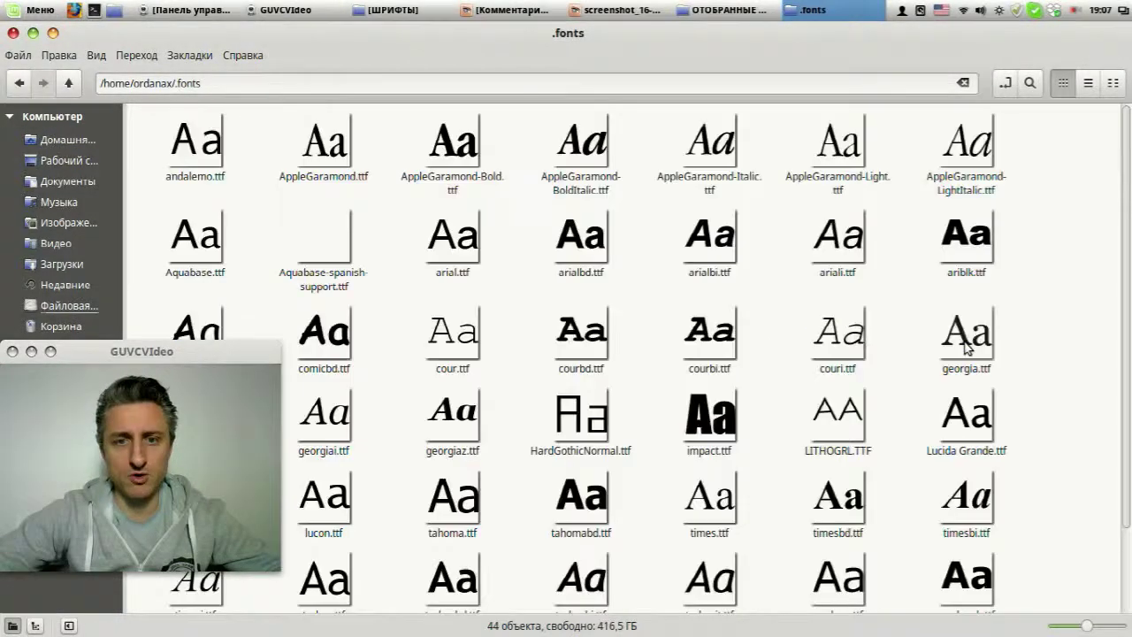
{"action": "scroll", "coordinate": [778, 324], "scroll_direction": "down", "scroll_amount": 2}
{"action": "scroll", "coordinate": [758, 336], "scroll_direction": "up", "scroll_amount": 2}
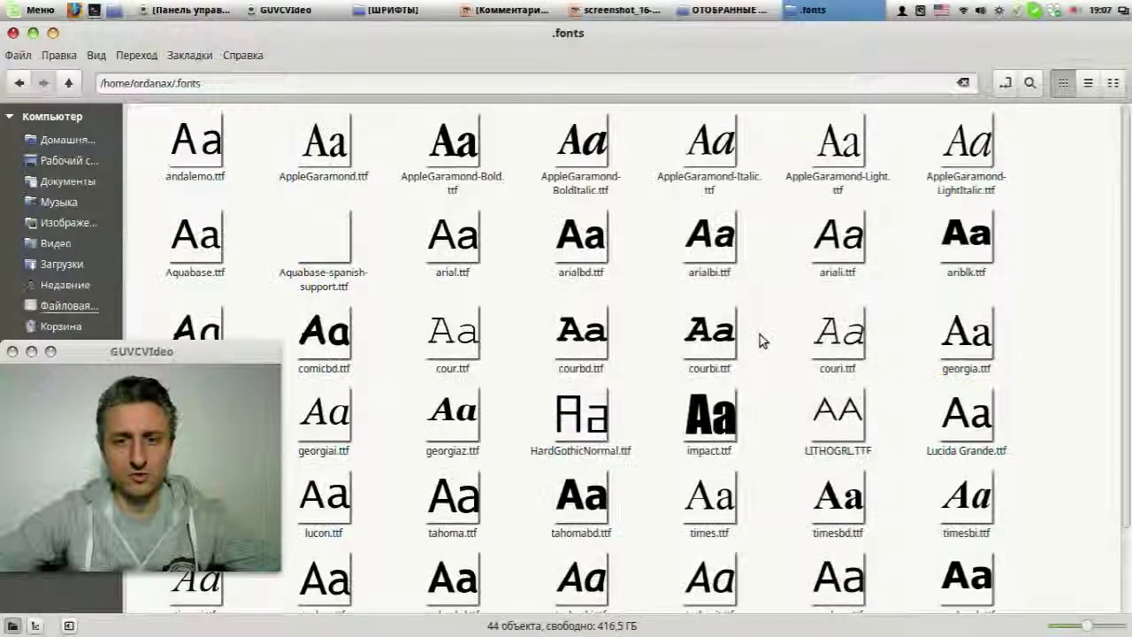
{"action": "right_click", "coordinate": [1041, 230]}
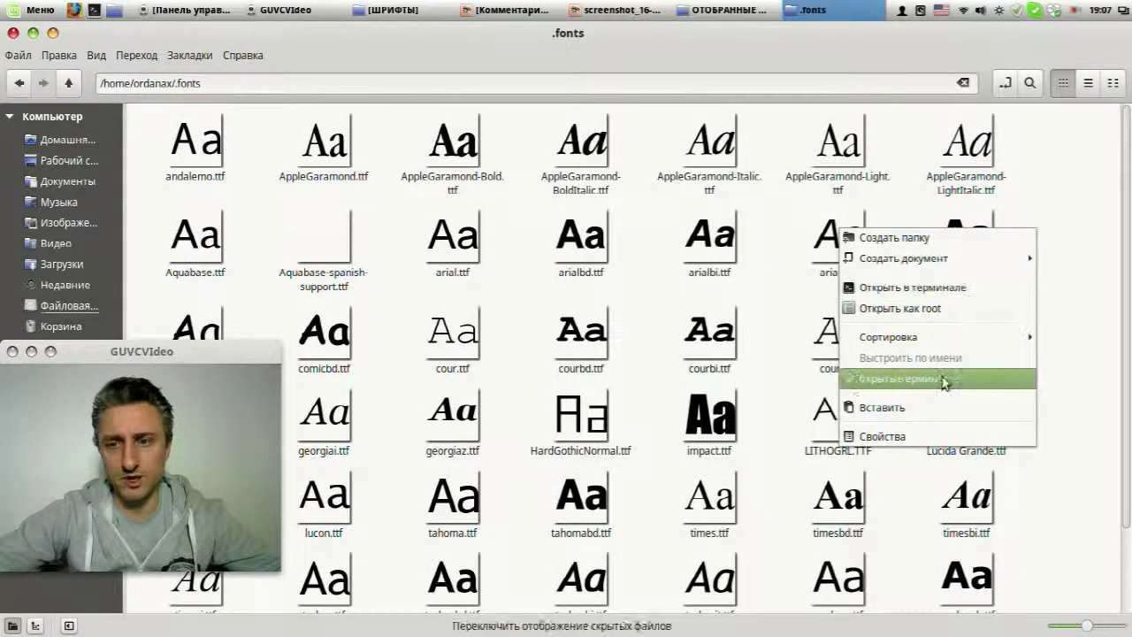
{"action": "left_click", "coordinate": [932, 407]}
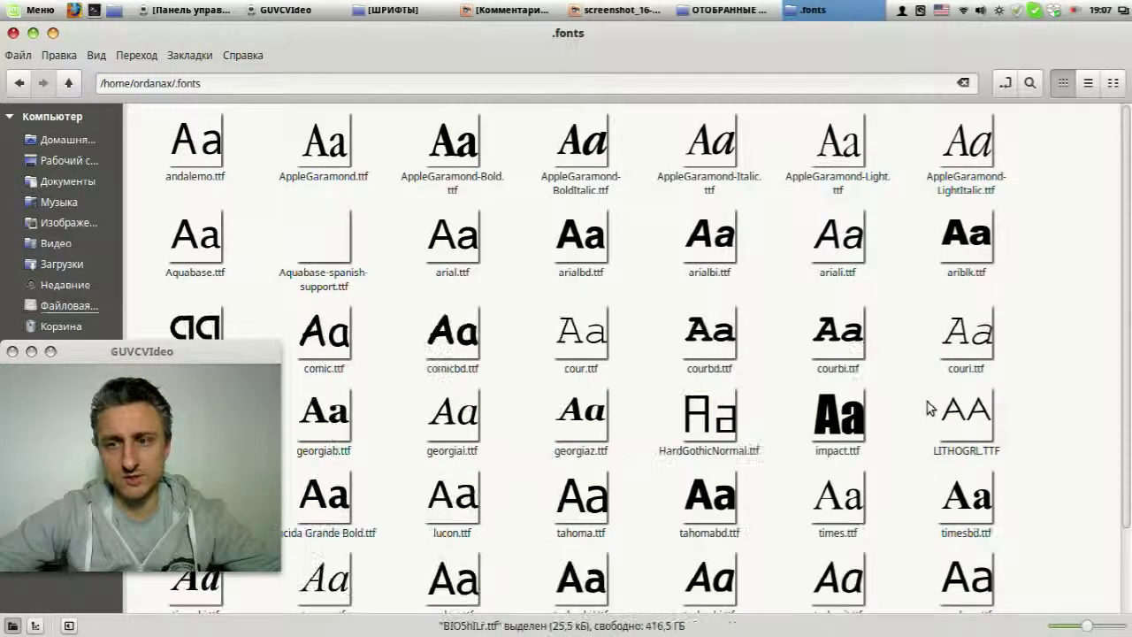
{"action": "scroll", "coordinate": [1095, 331], "scroll_direction": "down", "scroll_amount": 2}
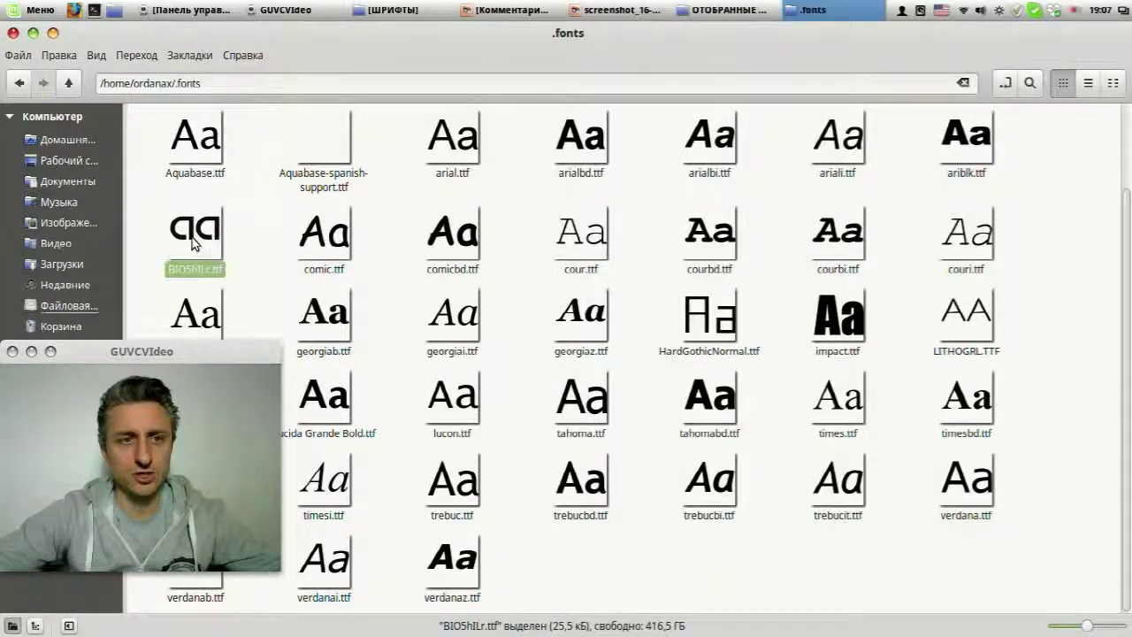
{"action": "left_click", "coordinate": [52, 33]}
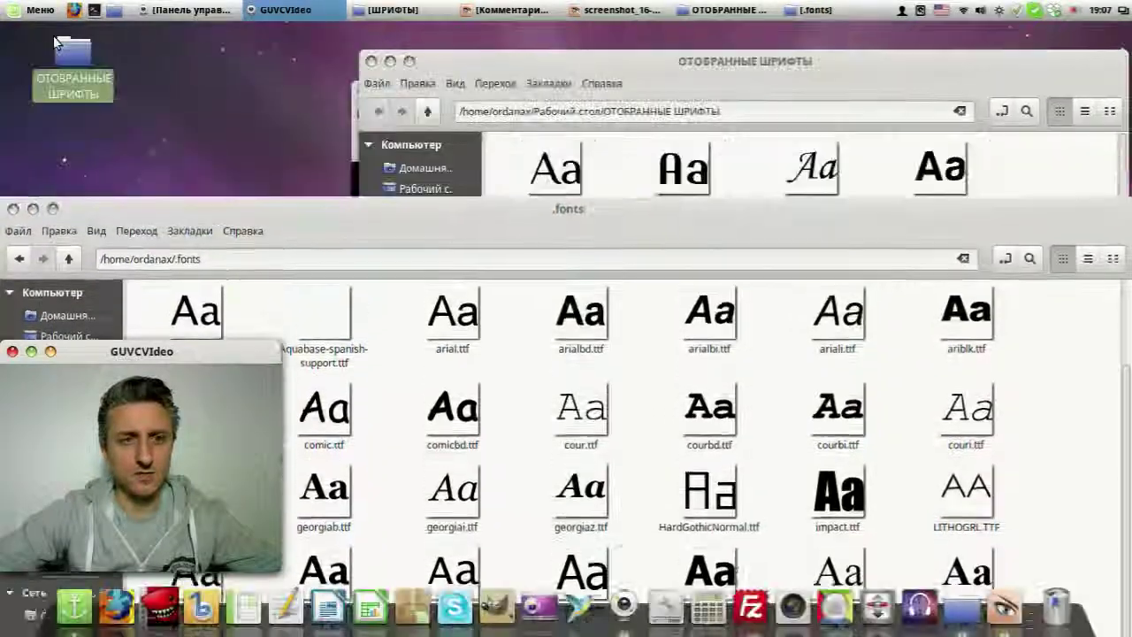
Minimize the file manager, close the image viewer, and launch GIMP
{"action": "left_click", "coordinate": [411, 63]}
{"action": "left_click", "coordinate": [363, 94]}
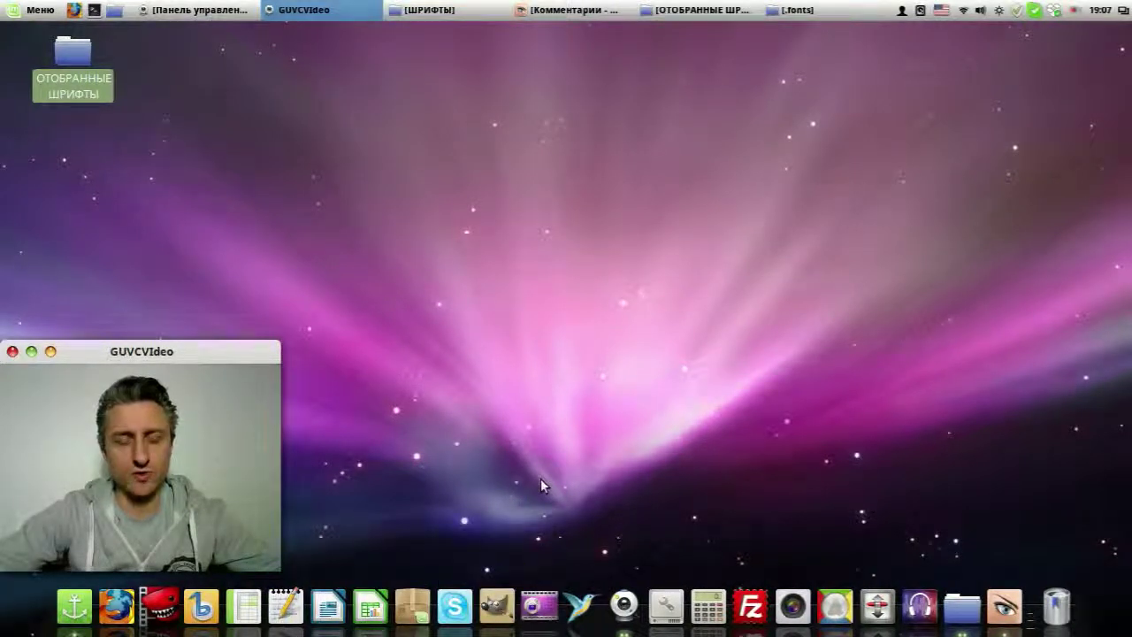
{"action": "left_click", "coordinate": [492, 601]}
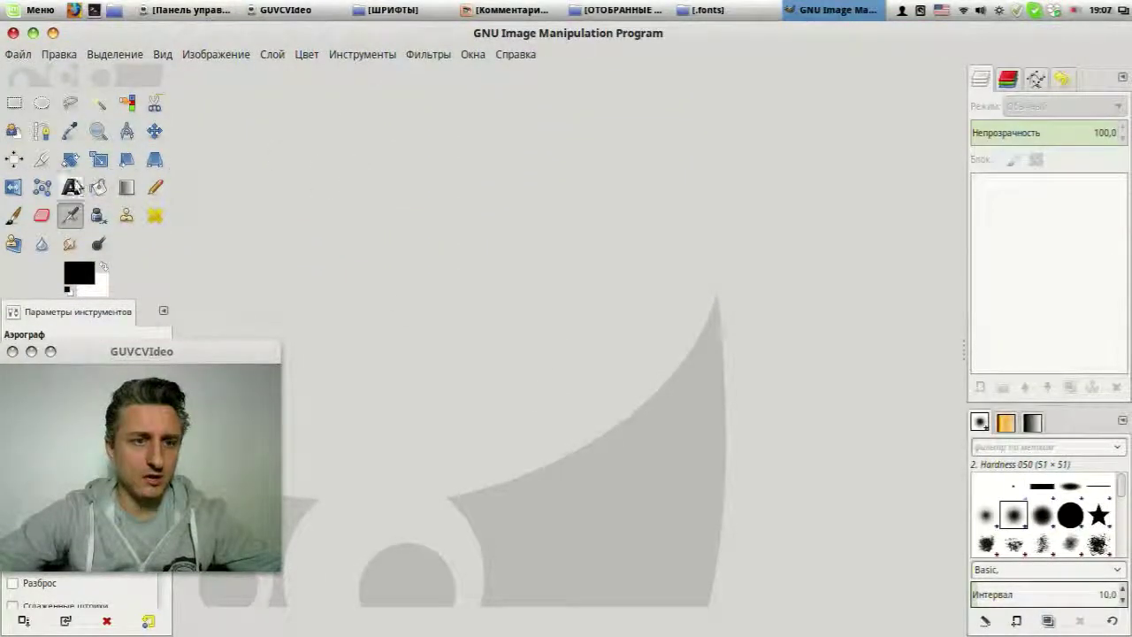
{"action": "left_click", "coordinate": [15, 53]}
Create a blank 640×400 image, place a text box, and browse the fonts to find Android KG
{"action": "left_click", "coordinate": [31, 75]}
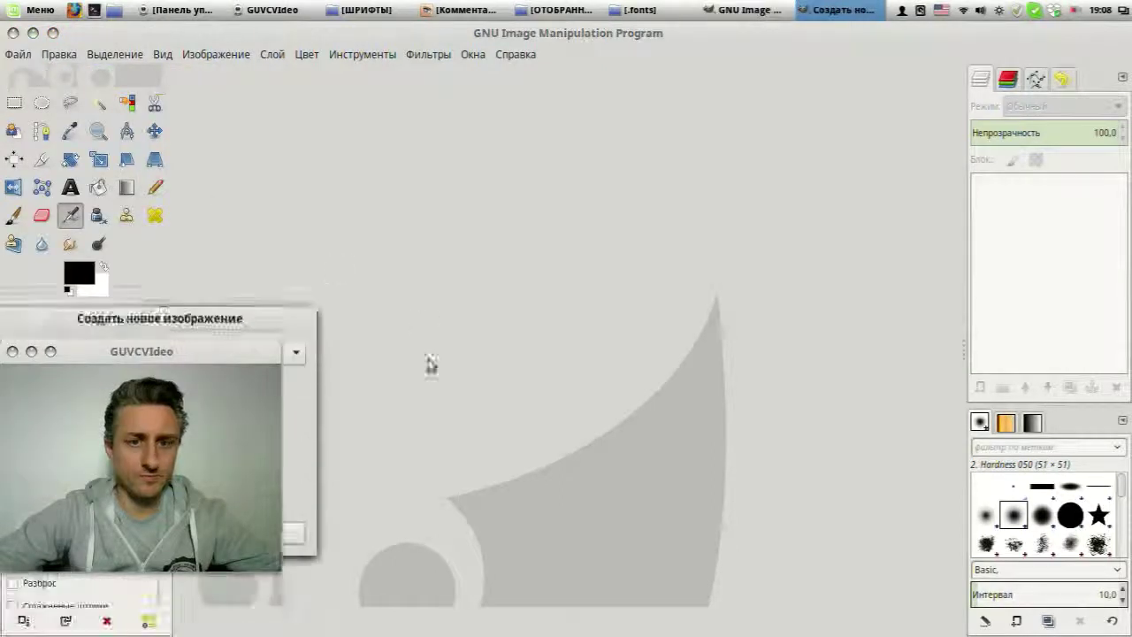
{"action": "left_click", "coordinate": [272, 250]}
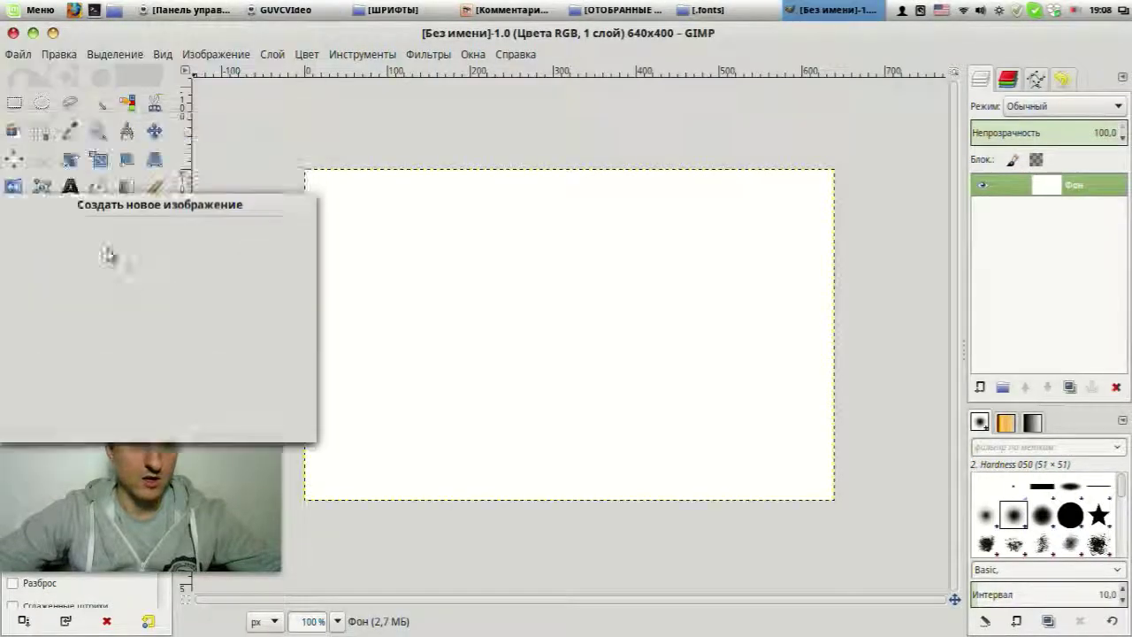
{"action": "left_click", "coordinate": [70, 188]}
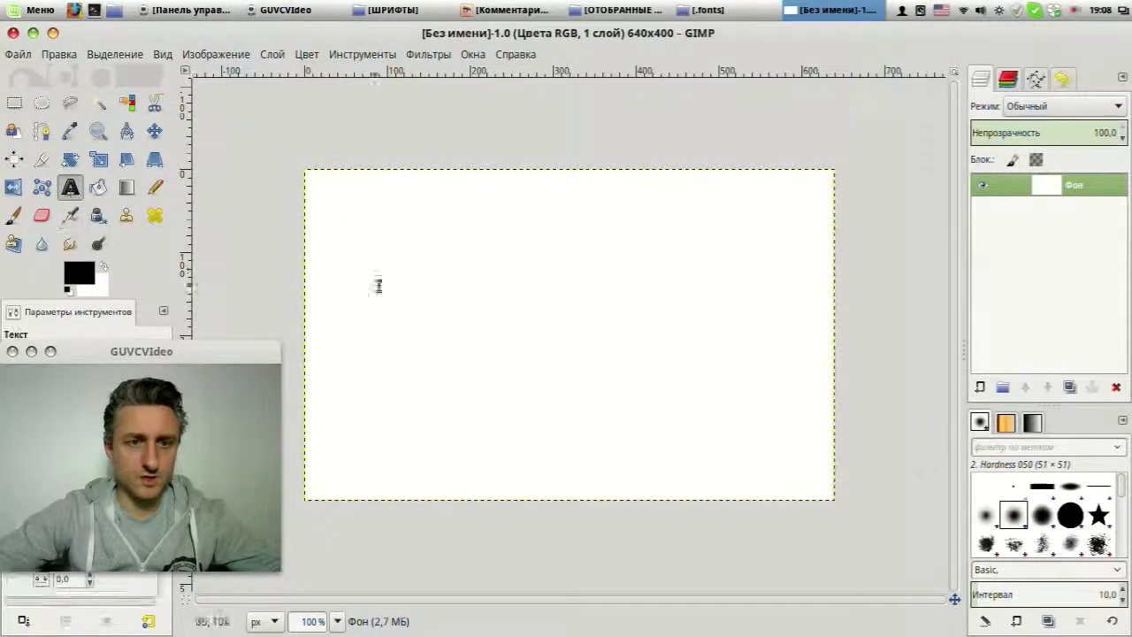
{"action": "left_click", "coordinate": [355, 281]}
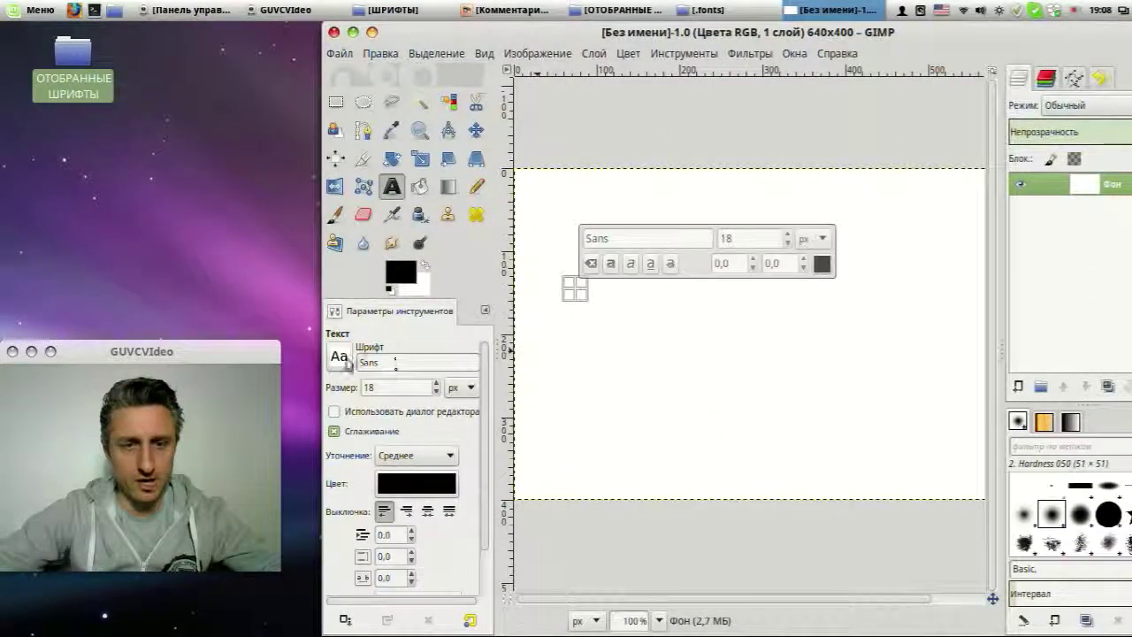
{"action": "left_click", "coordinate": [340, 358]}
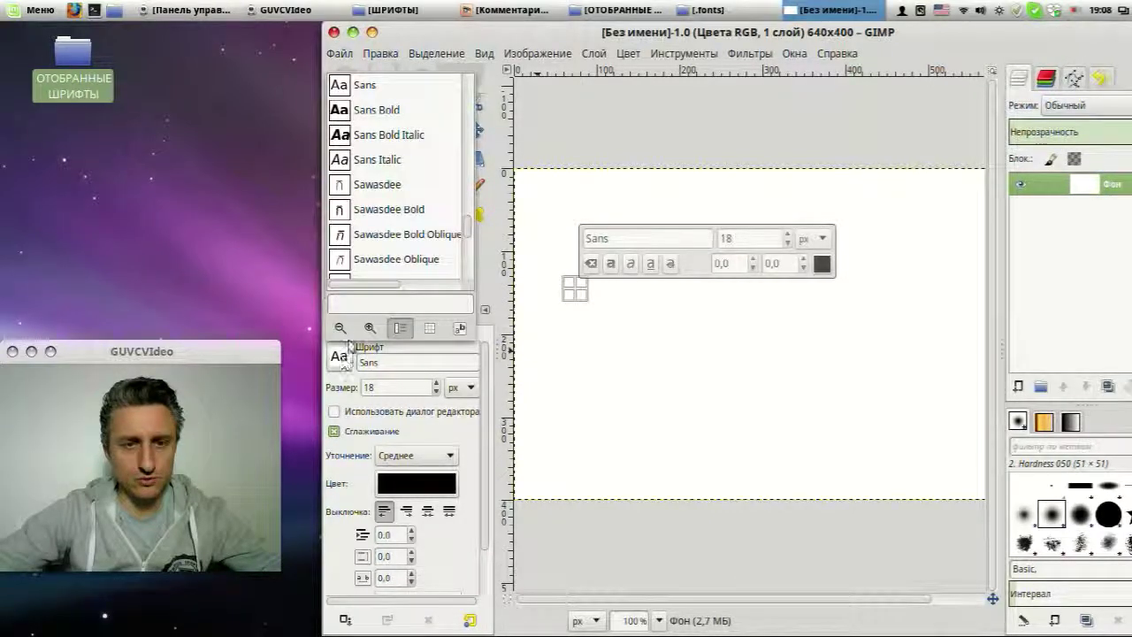
{"action": "left_click_drag", "start_coordinate": [472, 231], "coordinate": [474, 88]}
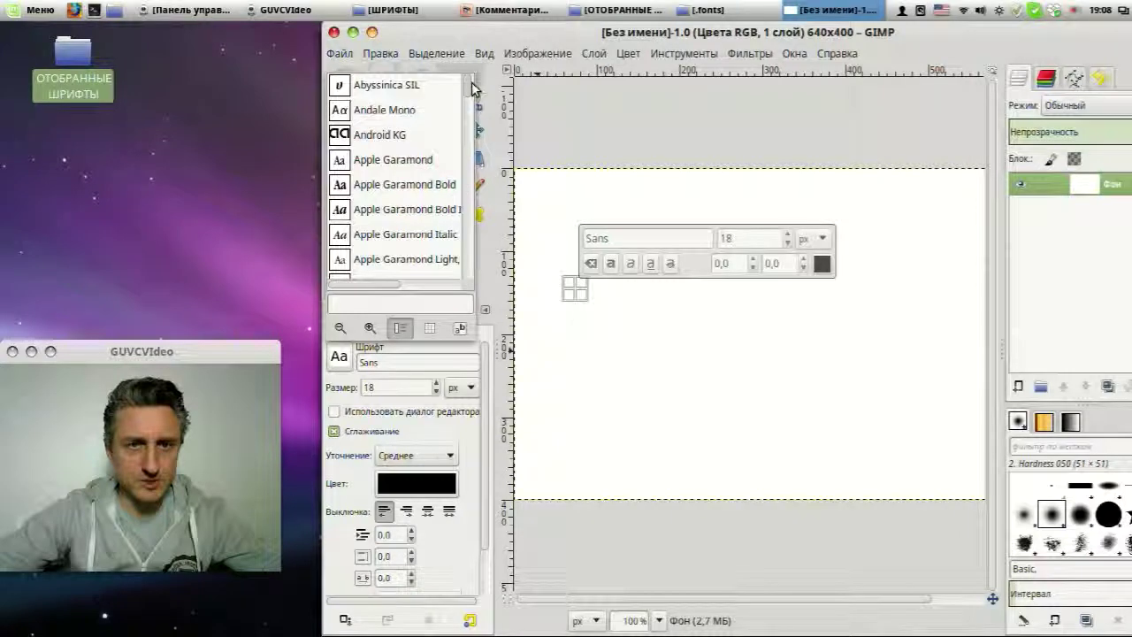
{"action": "scroll", "coordinate": [417, 108], "scroll_direction": "down", "scroll_amount": 2}
{"action": "scroll", "coordinate": [417, 112], "scroll_direction": "down", "scroll_amount": 6}
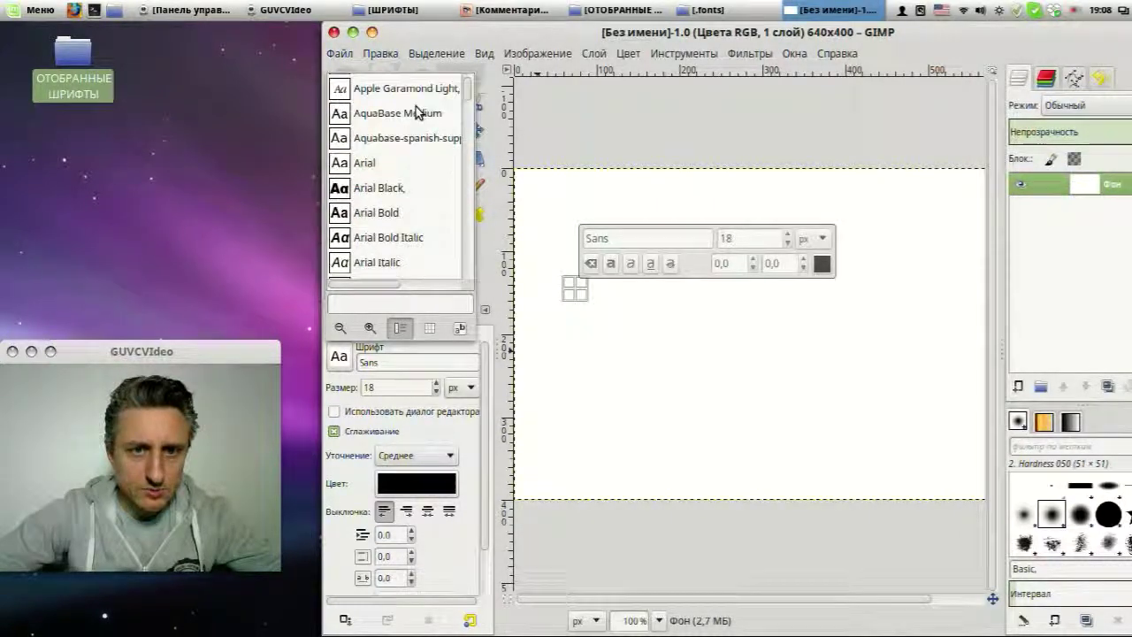
{"action": "scroll", "coordinate": [411, 120], "scroll_direction": "up", "scroll_amount": 8}
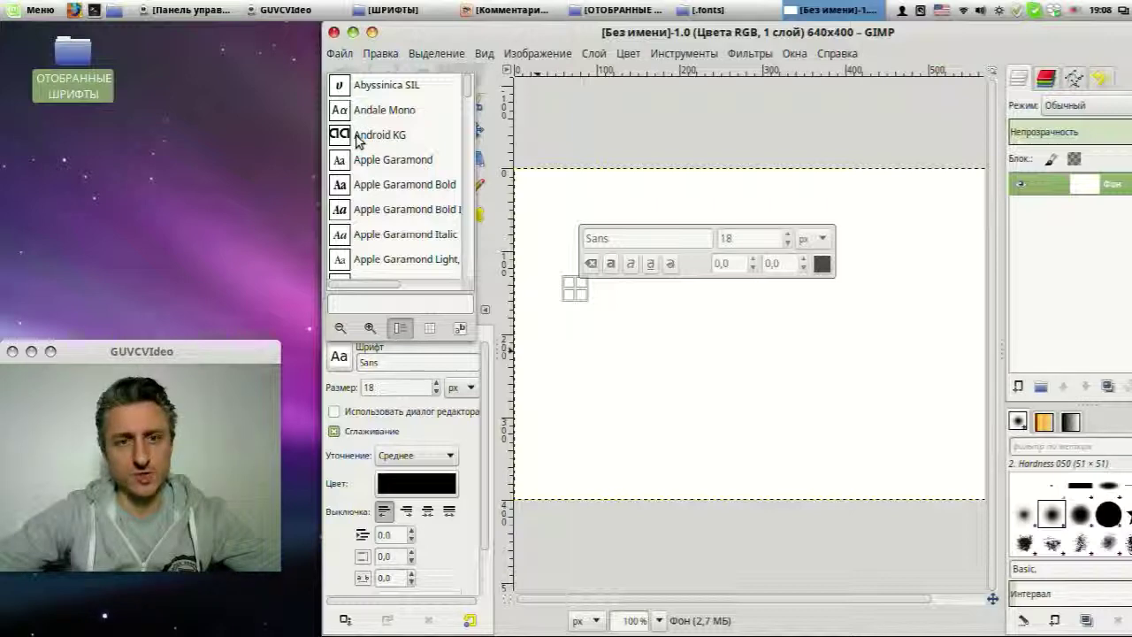
Choose the Android KG font and type 'android', correcting the typos
{"action": "left_click", "coordinate": [358, 137]}
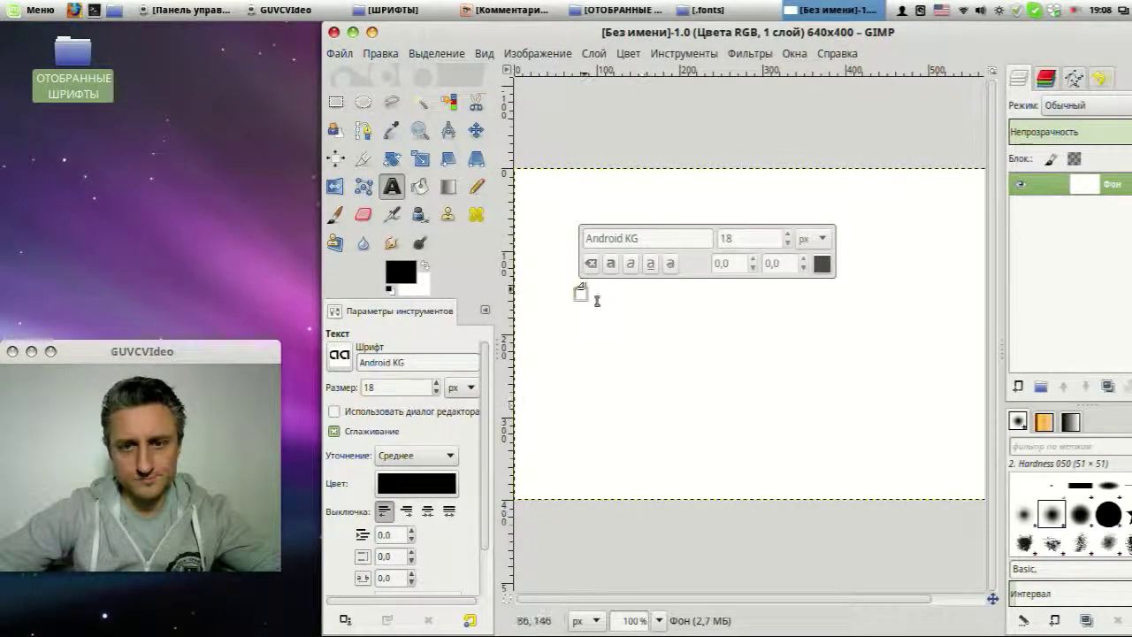
{"action": "type", "text": "a"}
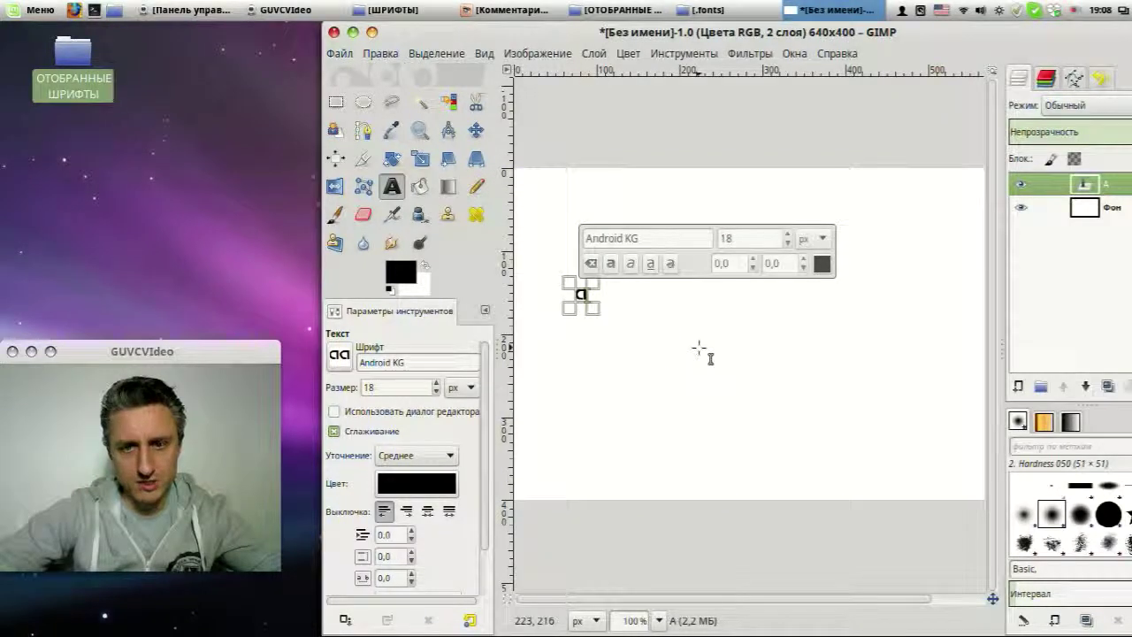
{"action": "type", "text": "n"}
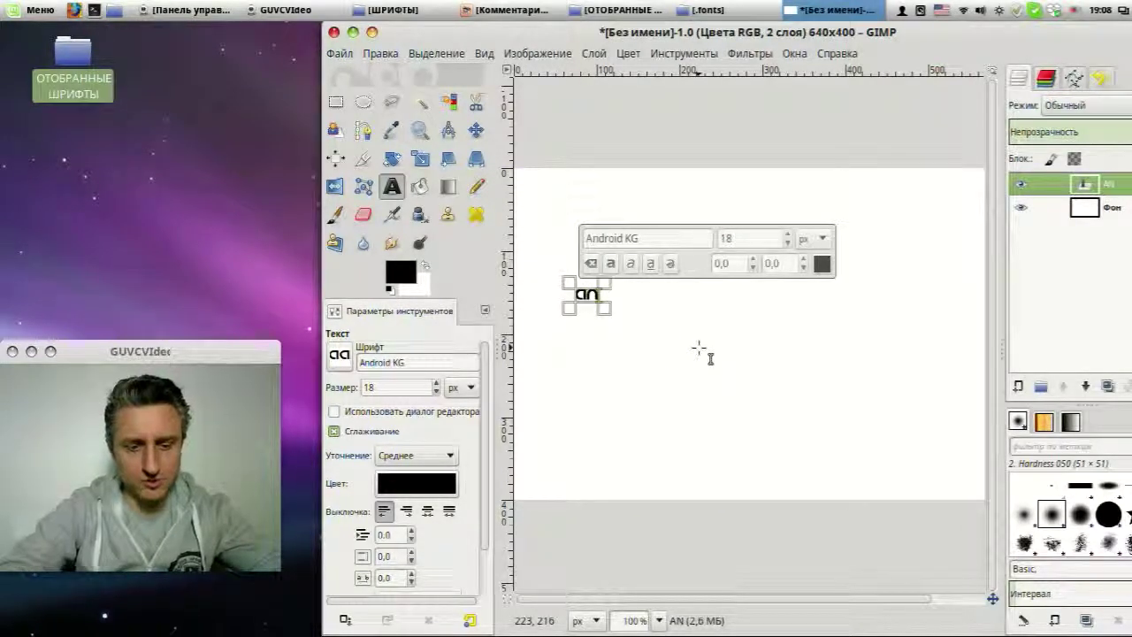
{"action": "type", "text": "droin"}
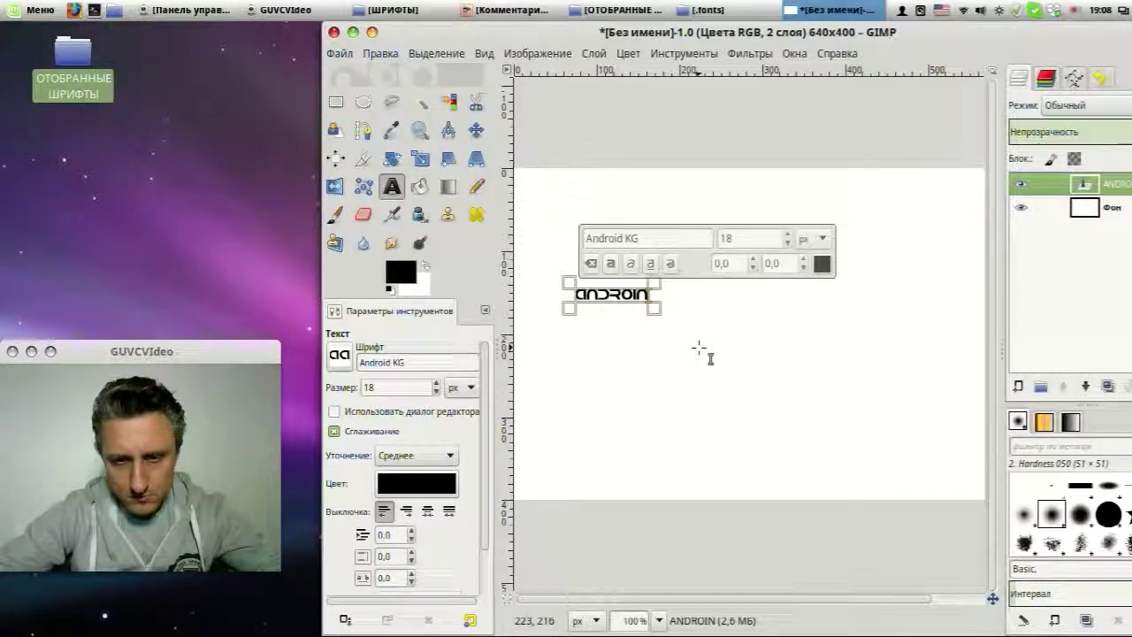
{"action": "key", "text": "BackSpace"}
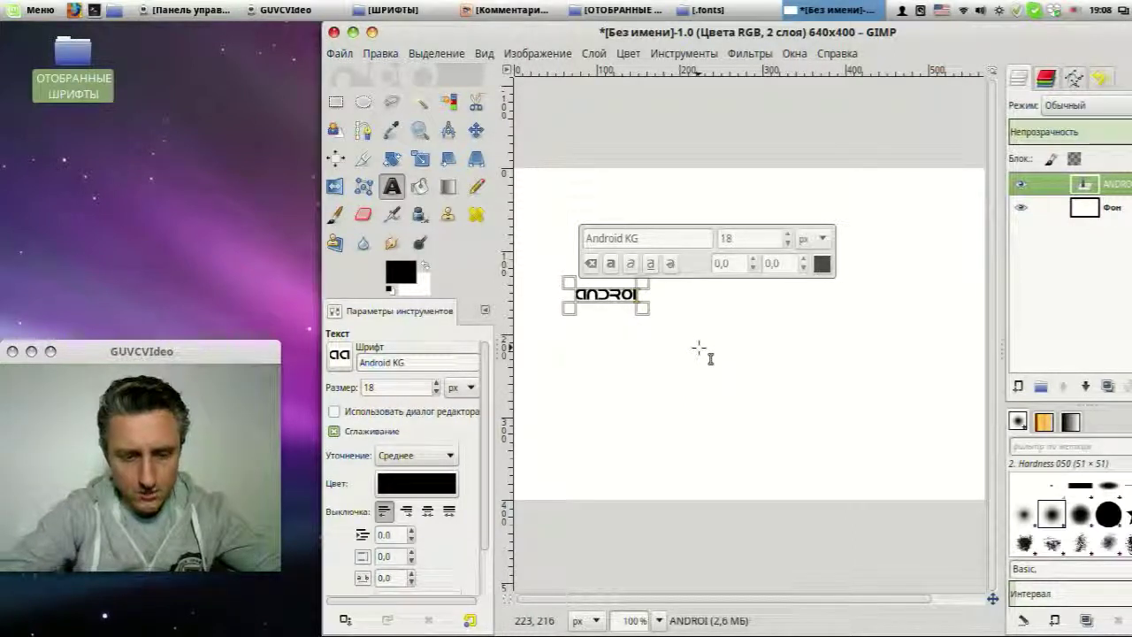
{"action": "type", "text": "d7"}
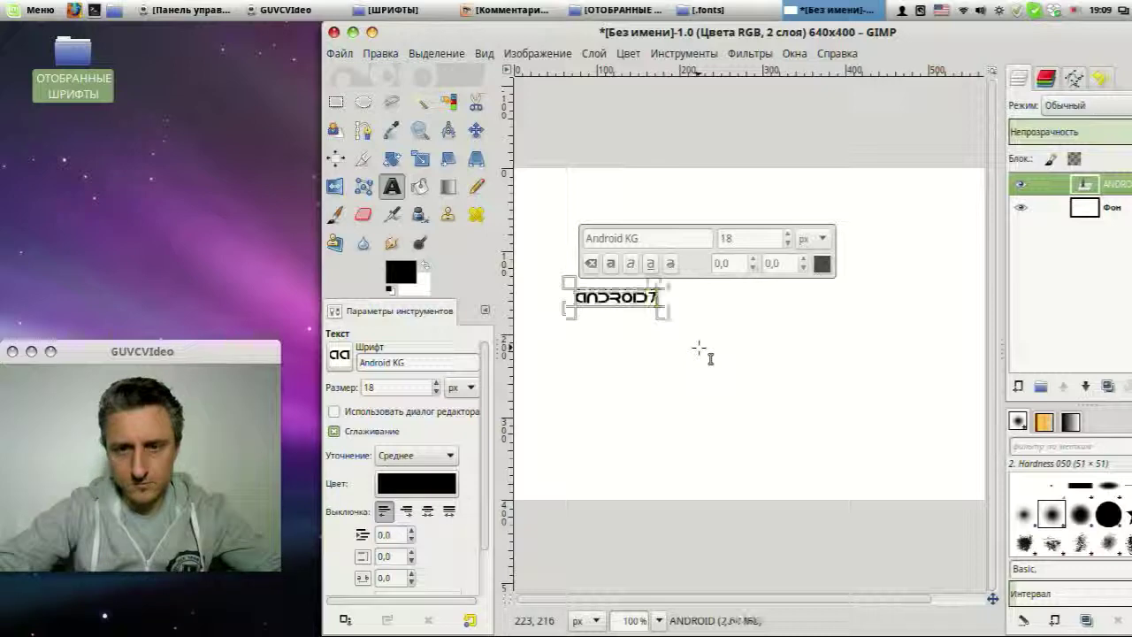
{"action": "key", "text": "BackSpace"}
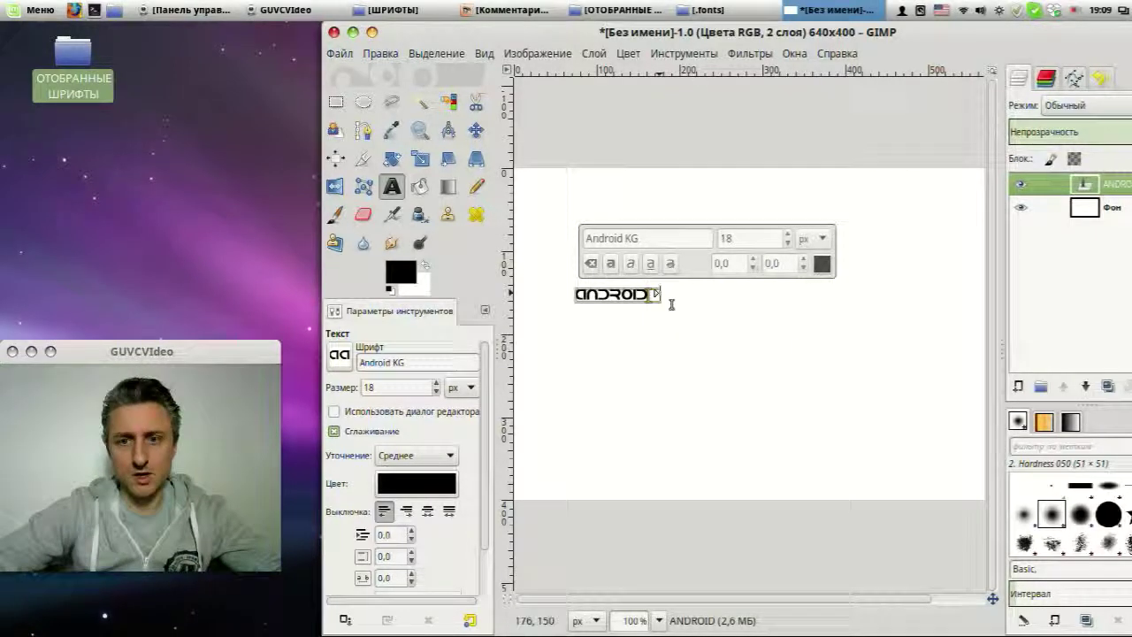
Maximize GIMP, select the ANDROID text and raise its size to 97 px
{"action": "double_click", "coordinate": [759, 40]}
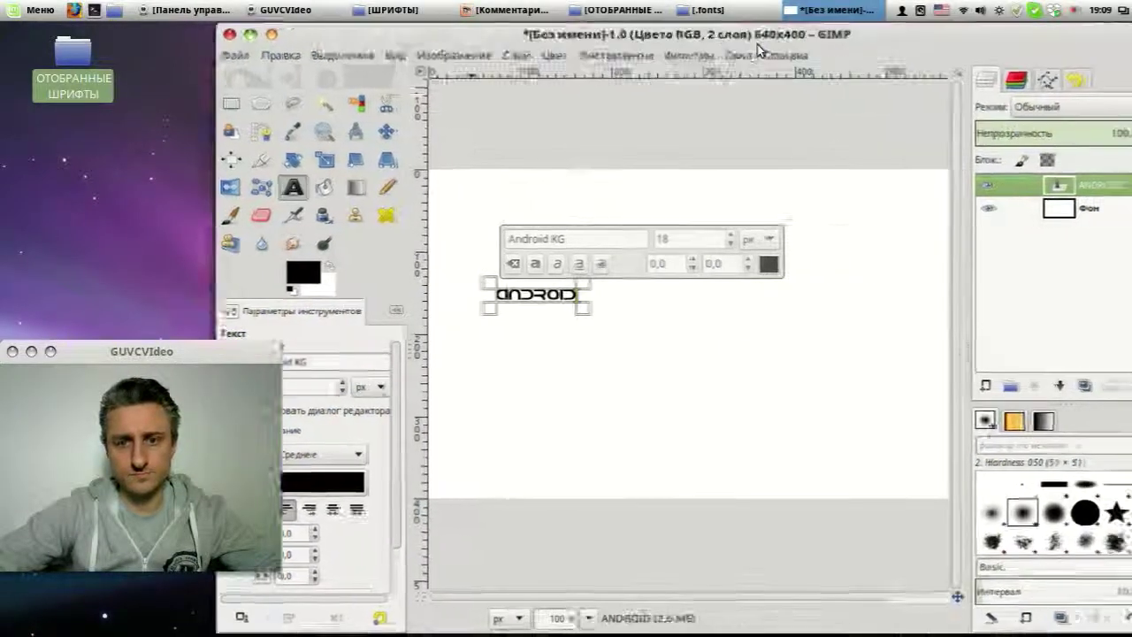
{"action": "left_click_drag", "start_coordinate": [363, 297], "coordinate": [446, 299]}
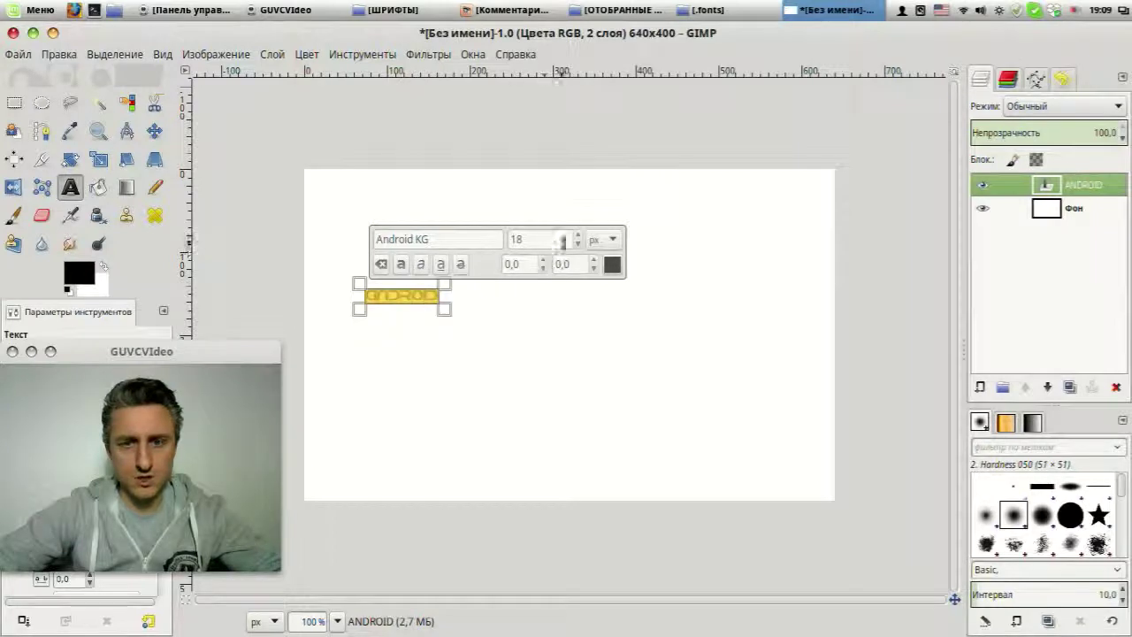
{"action": "scroll", "coordinate": [558, 238], "scroll_direction": "up", "scroll_amount": 20}
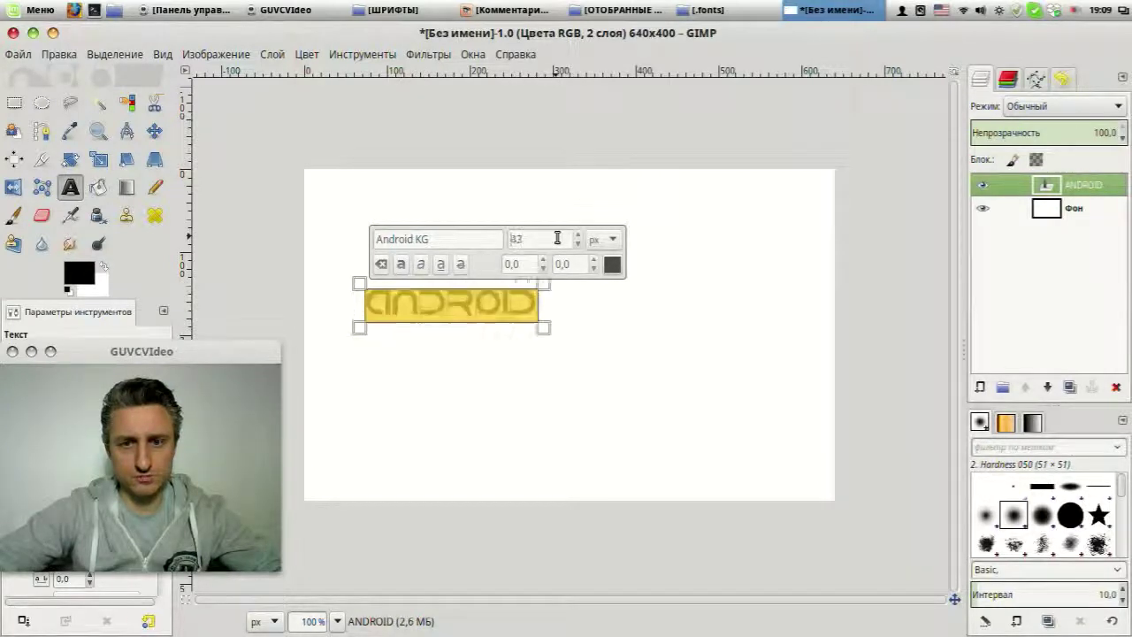
{"action": "scroll", "coordinate": [557, 238], "scroll_direction": "up", "scroll_amount": 20}
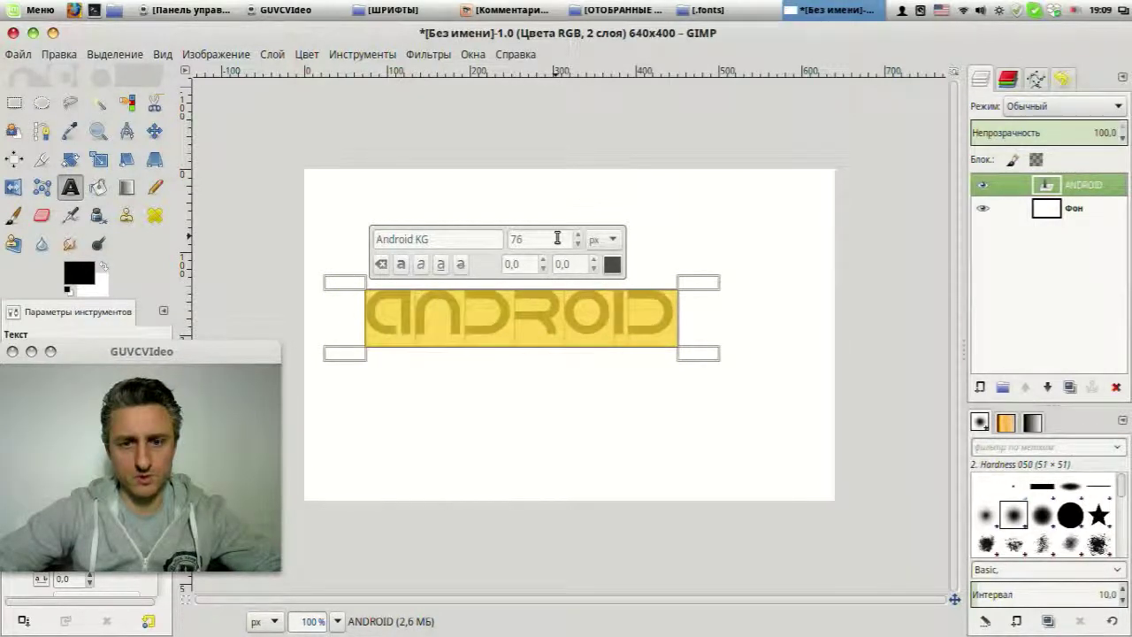
{"action": "scroll", "coordinate": [557, 238], "scroll_direction": "up", "scroll_amount": 14}
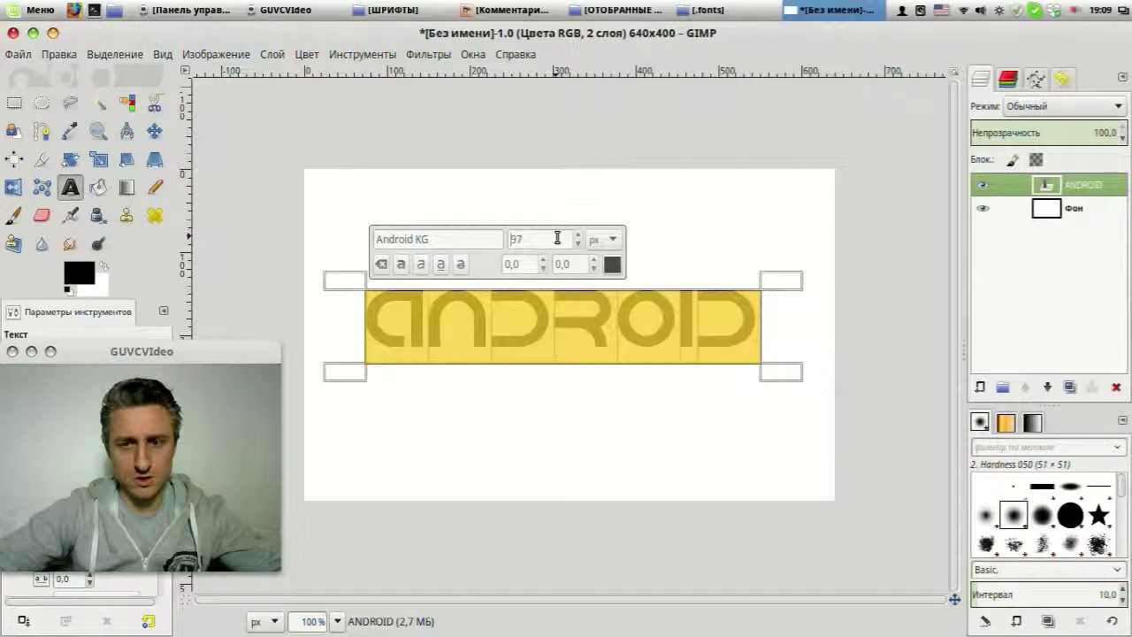
Colour the text blue (185ea8) and finish editing by selecting the Фон layer
{"action": "left_click", "coordinate": [612, 263]}
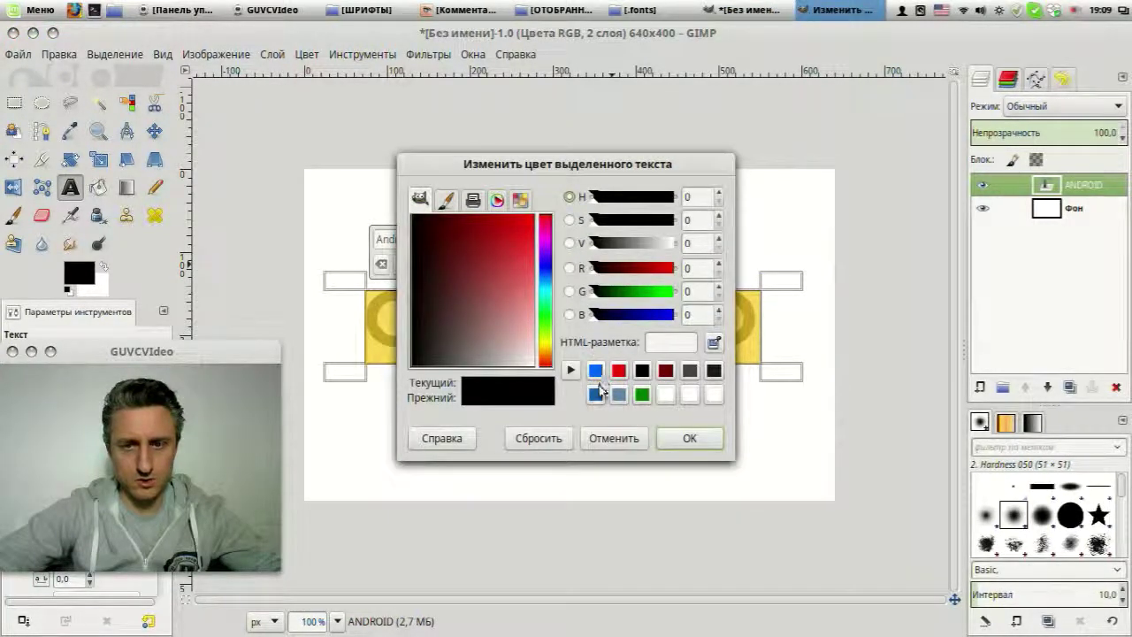
{"action": "left_click", "coordinate": [596, 395]}
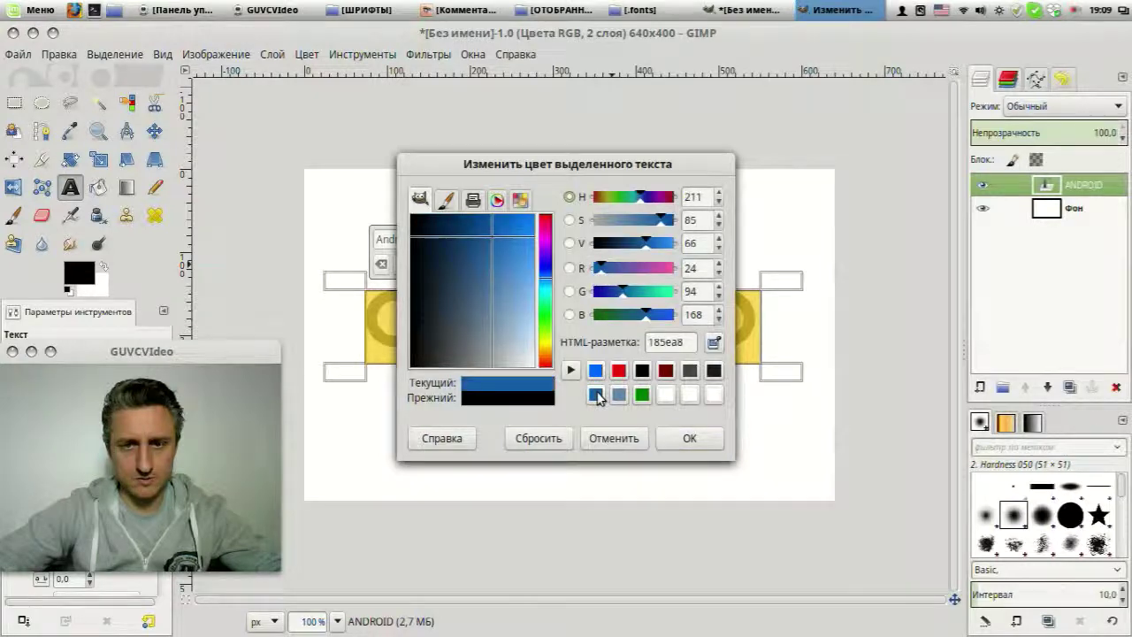
{"action": "left_click", "coordinate": [688, 438]}
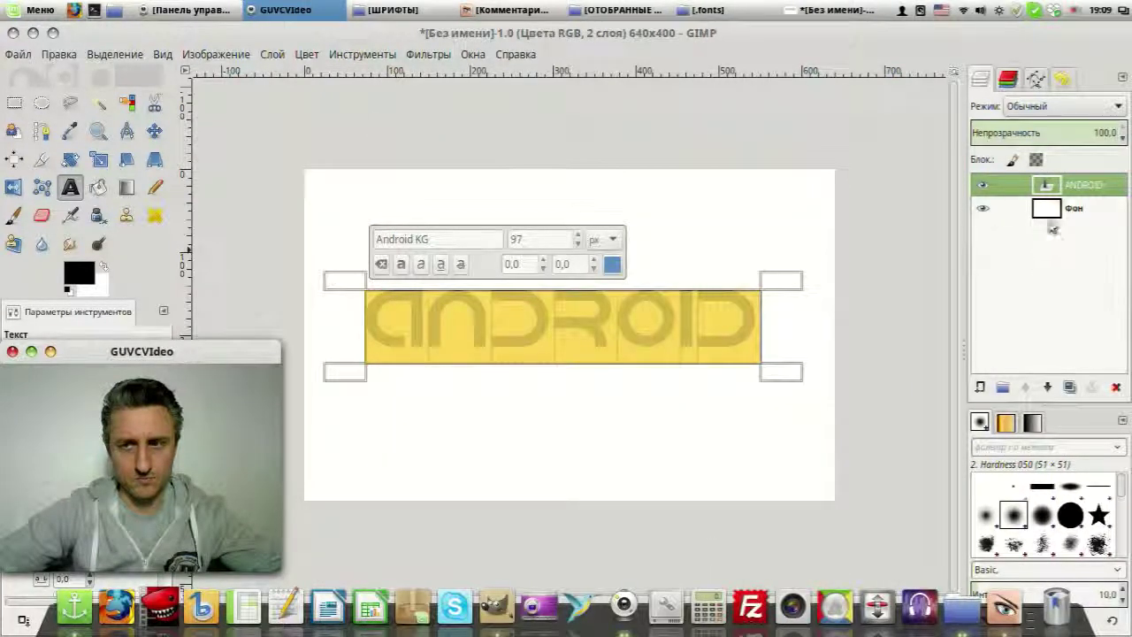
{"action": "left_click", "coordinate": [1050, 210]}
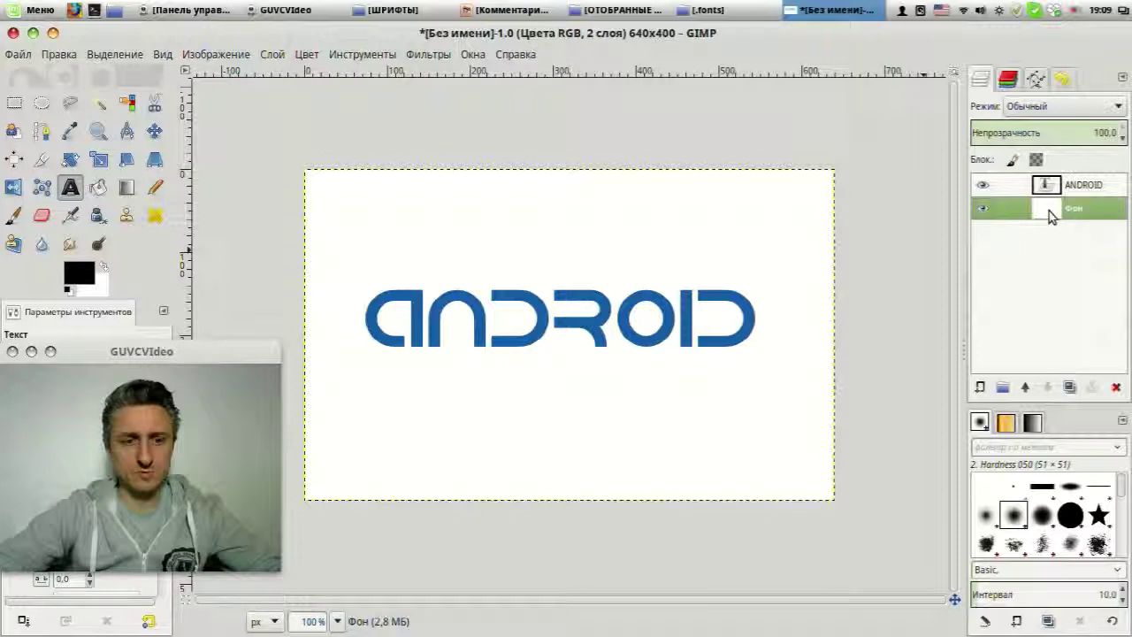